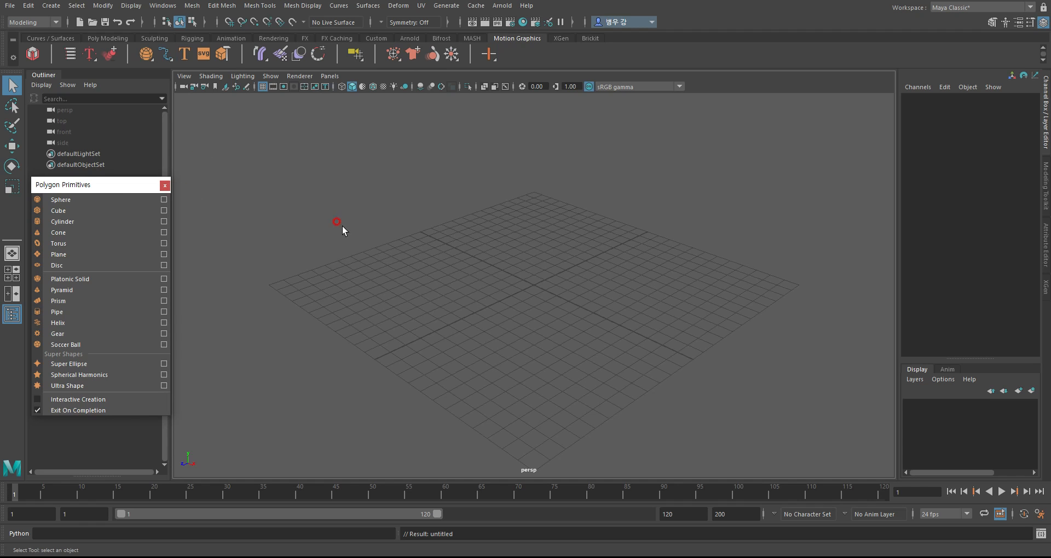
- Draw a three-vertex polygon on the grid with the Create Polygon tool and finish it
{"action": "left_click_drag", "start_coordinate": [498, 238], "coordinate": [527, 248], "text": "alt"}
{"action": "middle_click_drag", "start_coordinate": [554, 244], "coordinate": [577, 237], "text": "alt"}
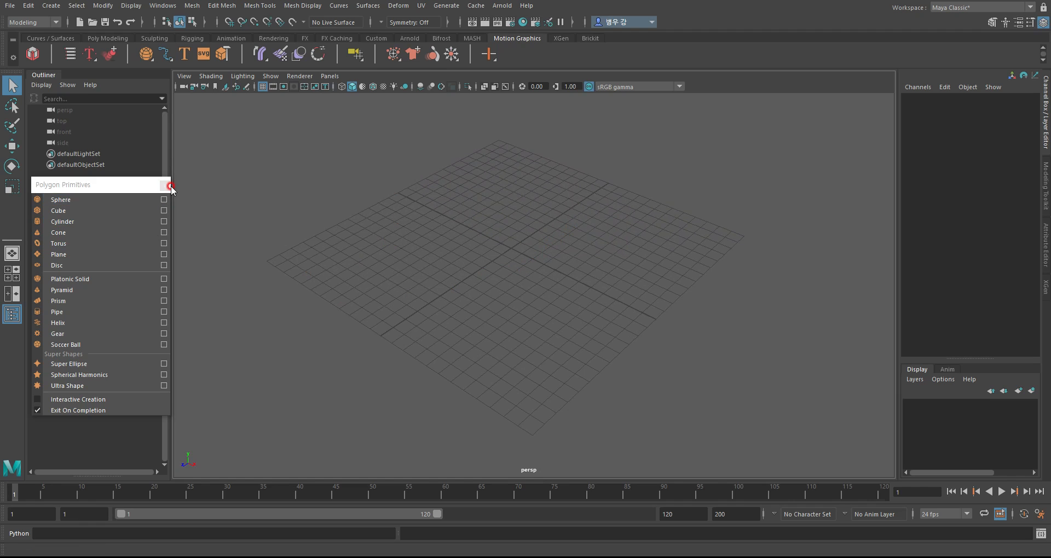
{"action": "mouse_move", "coordinate": [497, 240]}
{"action": "left_mouse_down", "text": "alt"}
{"action": "mouse_move", "coordinate": [485, 241]}
{"action": "mouse_move", "coordinate": [496, 248]}
{"action": "left_mouse_up", "text": "alt"}
{"action": "left_click", "coordinate": [196, 6]}
{"action": "mouse_move", "coordinate": [215, 6]}
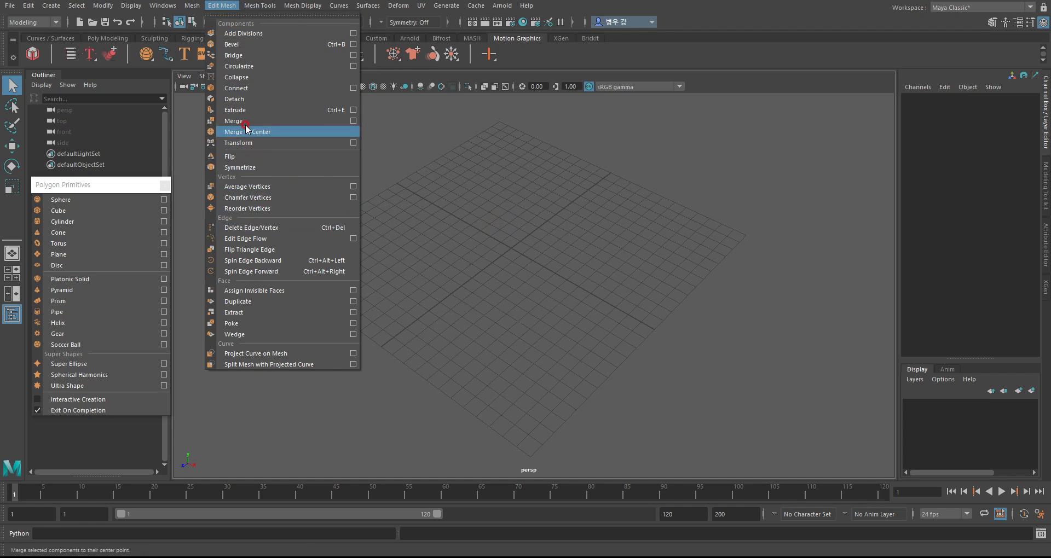
{"action": "mouse_move", "coordinate": [262, 4]}
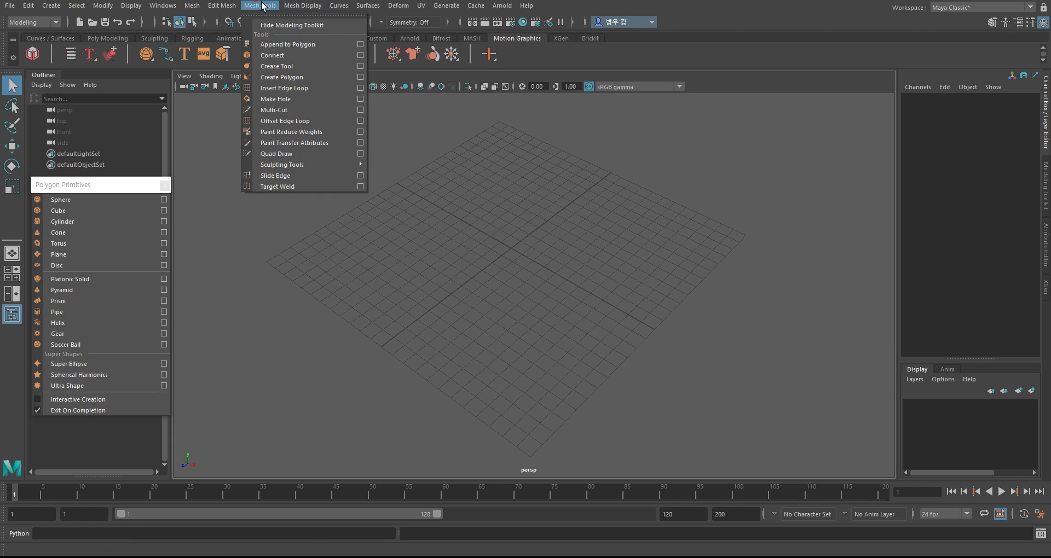
{"action": "left_click", "coordinate": [287, 78]}
{"action": "middle_click_drag", "start_coordinate": [546, 267], "coordinate": [510, 280], "text": "alt"}
{"action": "left_click", "coordinate": [487, 219]}
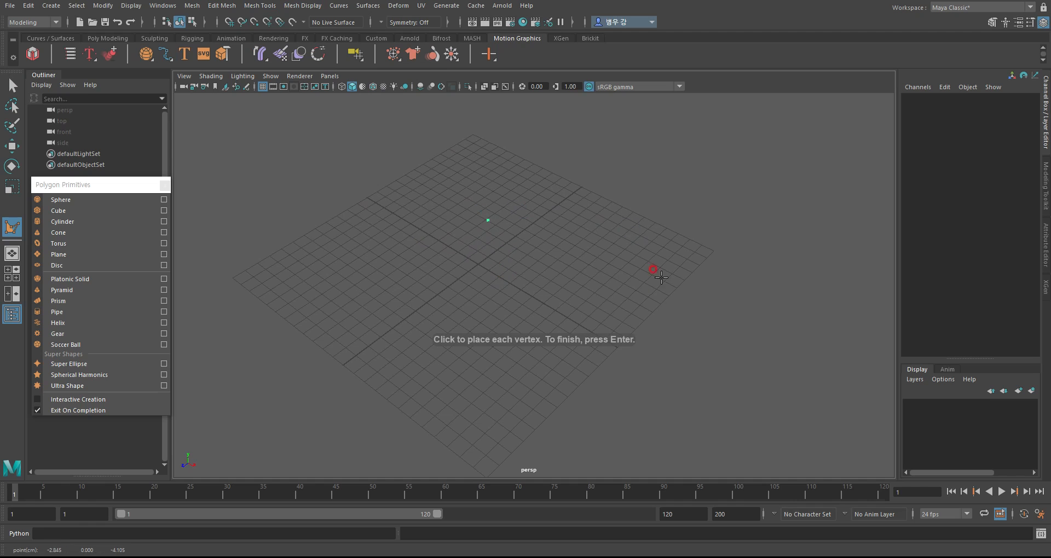
{"action": "left_click", "coordinate": [264, 7]}
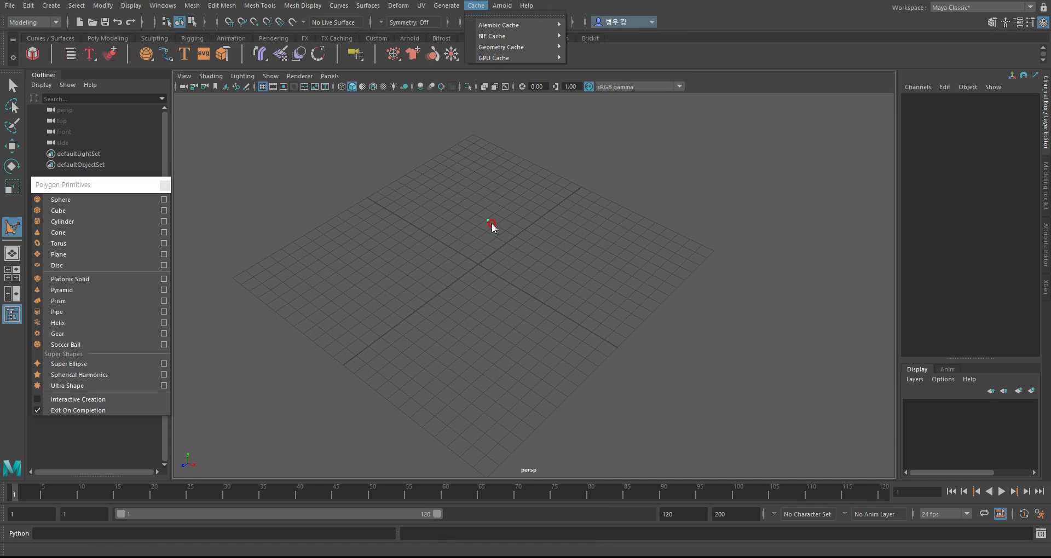
{"action": "left_click", "coordinate": [551, 252]}
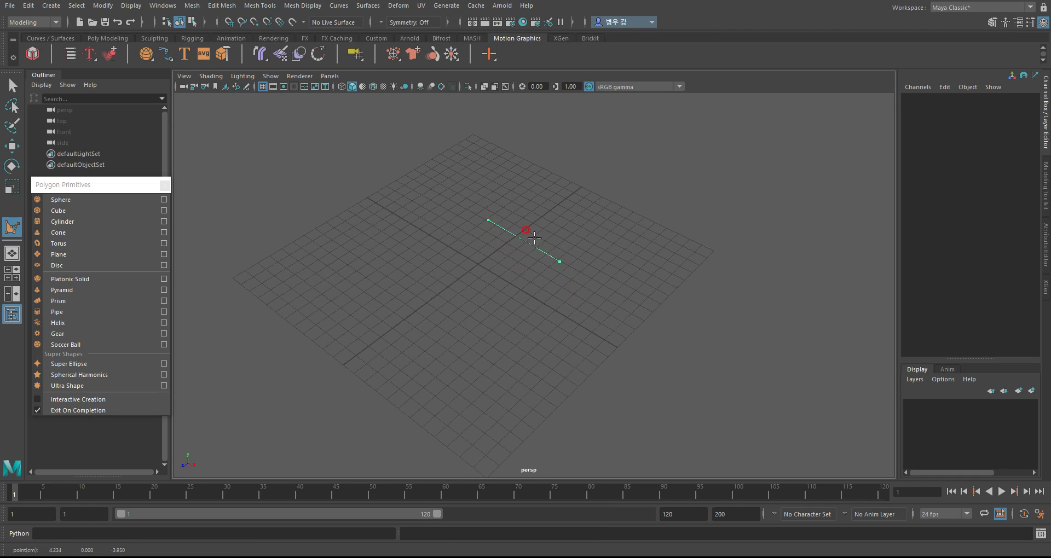
{"action": "left_click", "coordinate": [493, 297]}
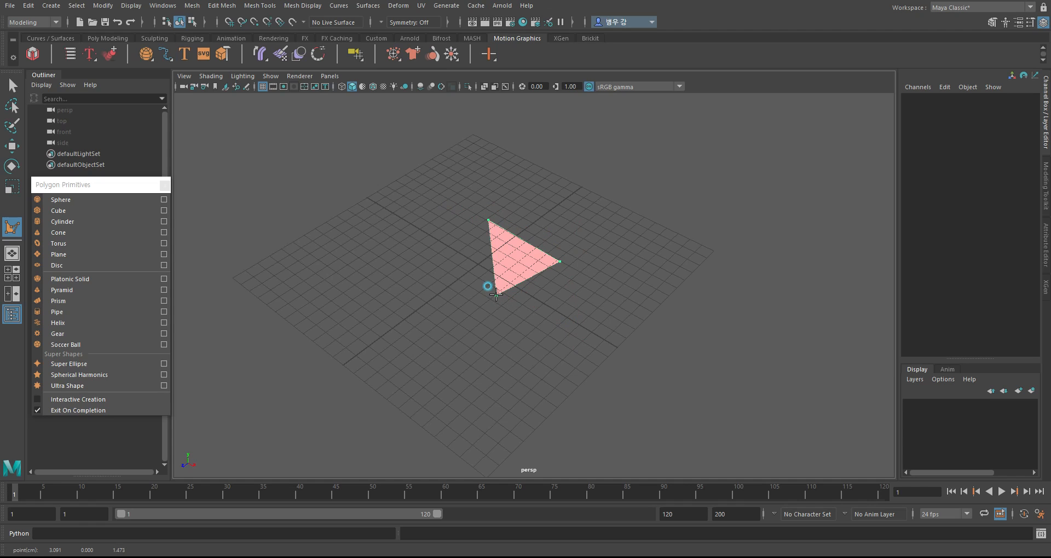
{"action": "right_click", "coordinate": [482, 358]}
{"action": "key", "text": "Return"}
- Turn on two-sided lighting in the viewport so the triangle's black face is shaded
{"action": "left_click_drag", "start_coordinate": [586, 330], "coordinate": [559, 218], "text": "alt"}
{"action": "right_click", "coordinate": [480, 336]}
{"action": "left_click_drag", "start_coordinate": [494, 218], "coordinate": [504, 253], "text": "alt"}
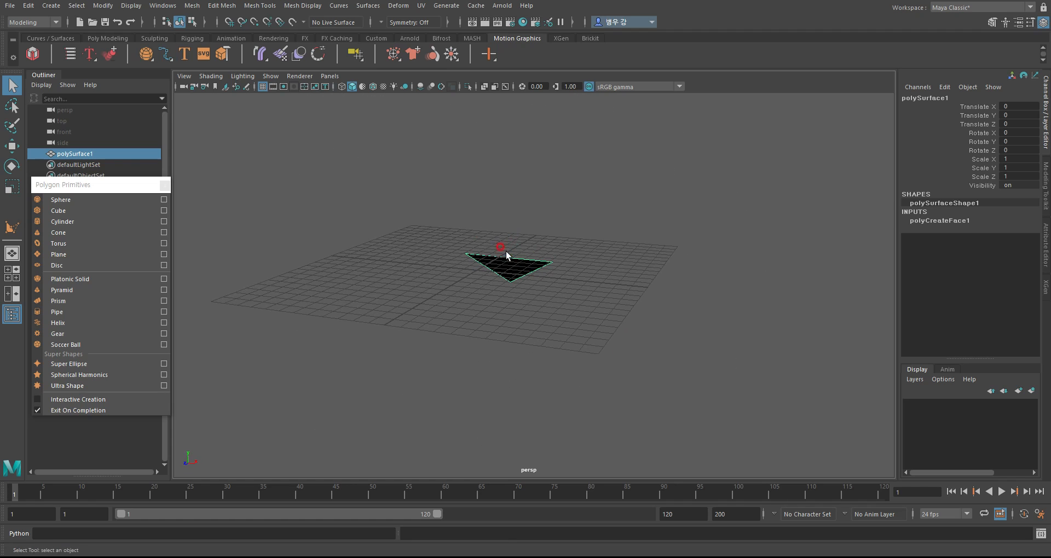
{"action": "left_click", "coordinate": [211, 77]}
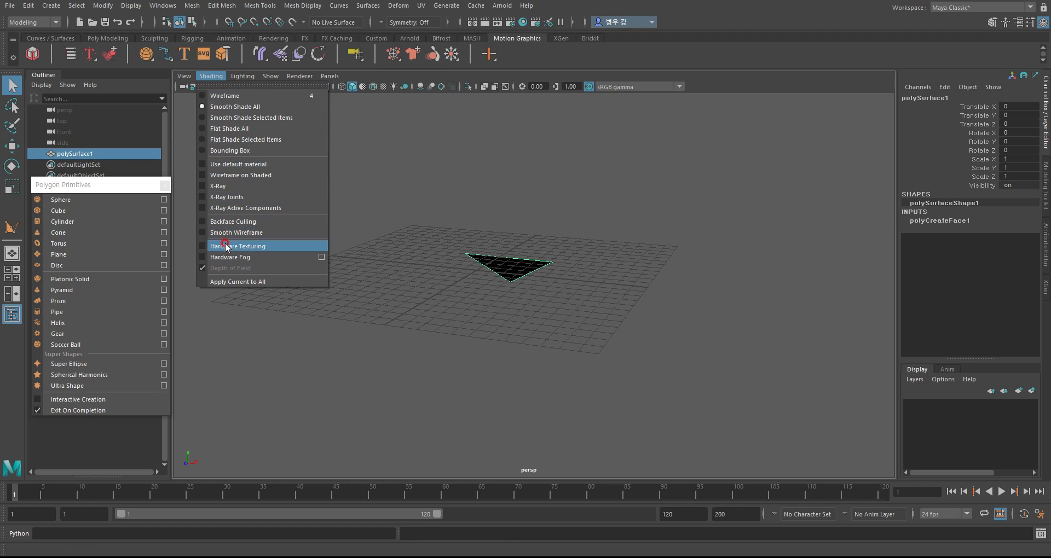
{"action": "left_click", "coordinate": [242, 76]}
{"action": "left_click", "coordinate": [270, 140]}
{"action": "mouse_move", "coordinate": [265, 147]}
{"action": "left_mouse_down", "text": "alt"}
{"action": "mouse_move", "coordinate": [476, 305]}
{"action": "mouse_move", "coordinate": [422, 277]}
{"action": "mouse_move", "coordinate": [560, 244]}
{"action": "left_mouse_up", "text": "alt"}
{"action": "left_click_drag", "start_coordinate": [462, 203], "coordinate": [529, 261], "text": "alt"}
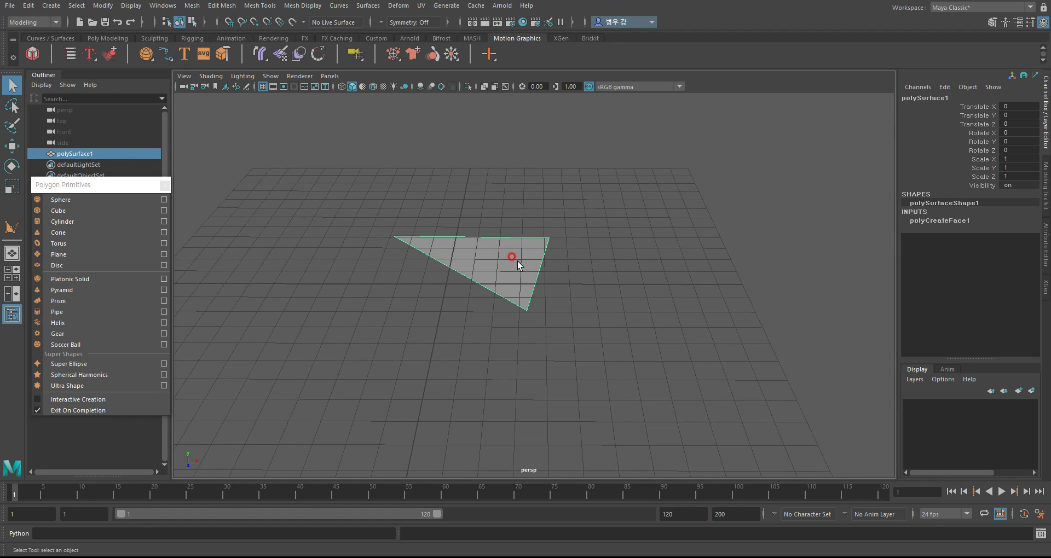
- Delete the triangle and create a polygon cube at the centre of the grid
{"action": "key", "text": "Delete"}
{"action": "left_click_drag", "start_coordinate": [82, 186], "coordinate": [127, 155]}
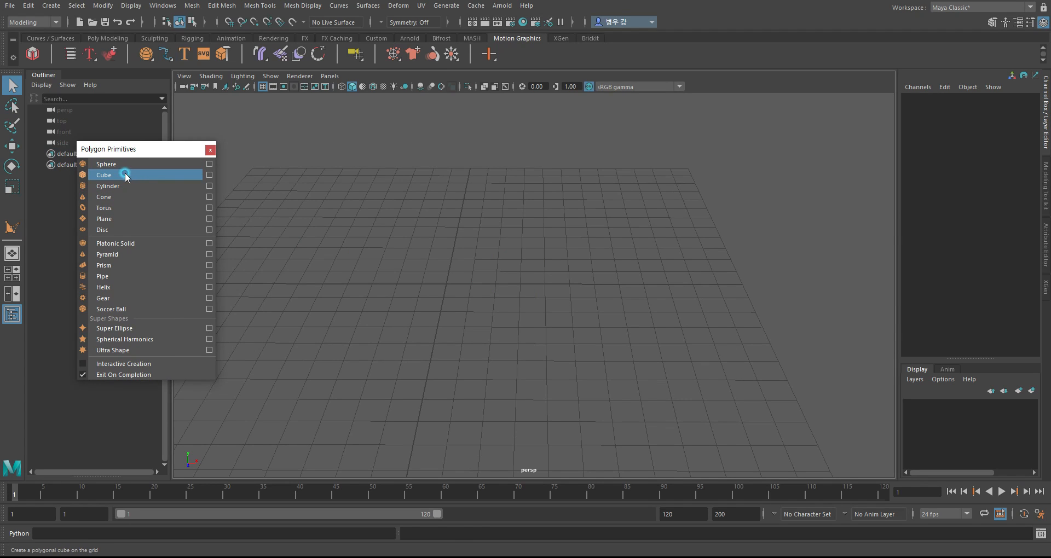
{"action": "left_click", "coordinate": [125, 174]}
{"action": "left_click_drag", "start_coordinate": [476, 276], "coordinate": [517, 288], "text": "alt"}
{"action": "right_click_drag", "start_coordinate": [520, 289], "coordinate": [566, 291], "text": "alt"}
{"action": "left_click_drag", "start_coordinate": [566, 290], "coordinate": [443, 306], "text": "alt"}
- Scale the cube uniformly to about 4.32 and move the Polygon Primitives palette clear of the Outliner list
{"action": "key", "text": "e"}
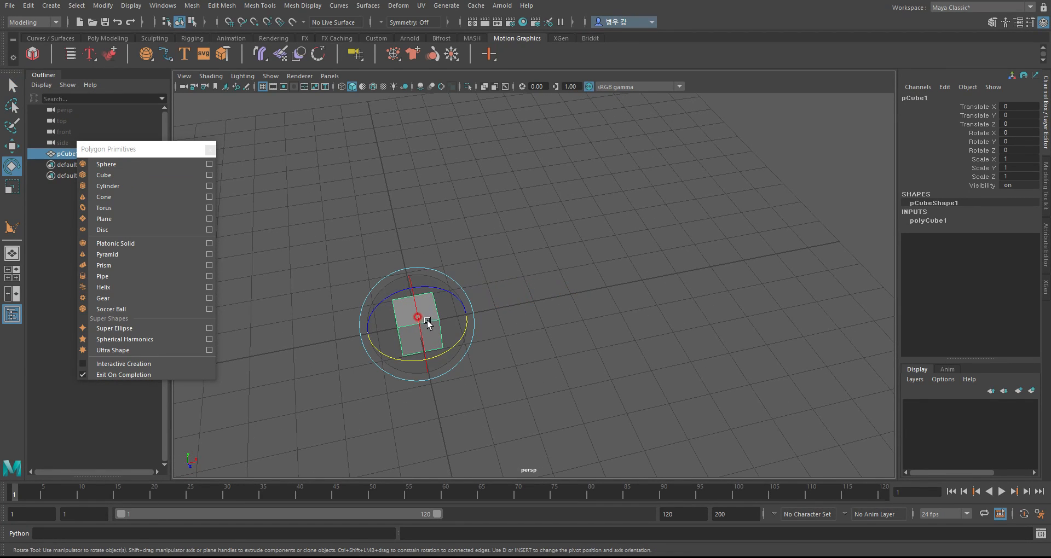
{"action": "key", "text": "r"}
{"action": "left_click_drag", "start_coordinate": [421, 322], "coordinate": [535, 323]}
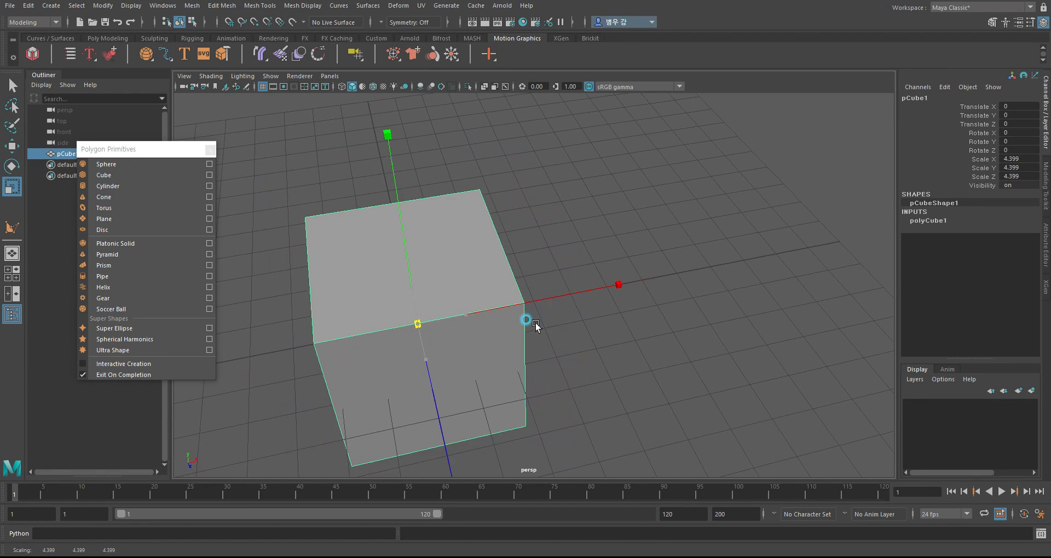
{"action": "right_click_drag", "start_coordinate": [535, 323], "coordinate": [515, 323], "text": "alt"}
{"action": "middle_click_drag", "start_coordinate": [411, 305], "coordinate": [457, 269], "text": "alt"}
{"action": "left_click_drag", "start_coordinate": [173, 155], "coordinate": [114, 277]}
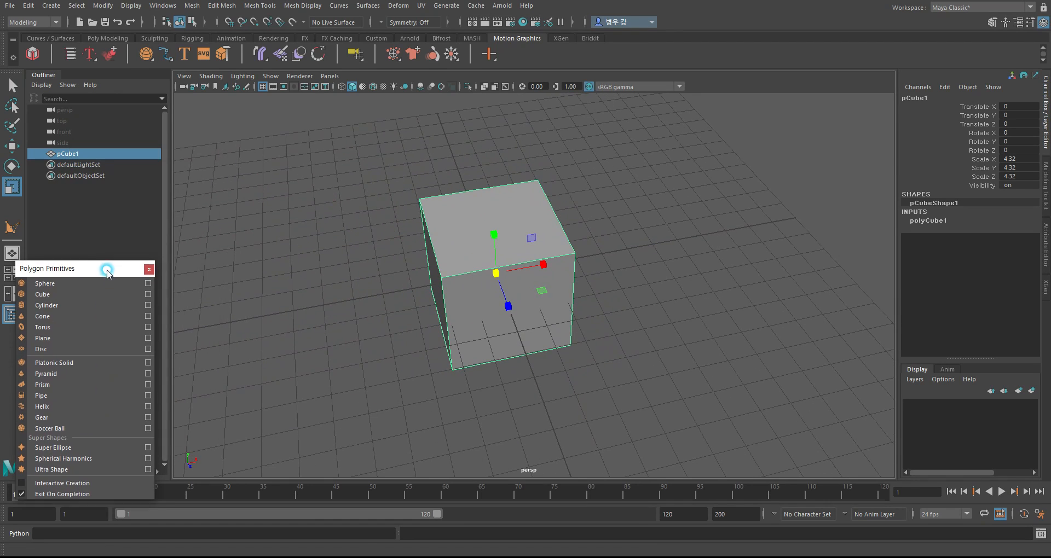
- Examine the cube's faces, edges and corners from several angles
{"action": "left_click_drag", "start_coordinate": [387, 356], "coordinate": [448, 334], "text": "alt"}
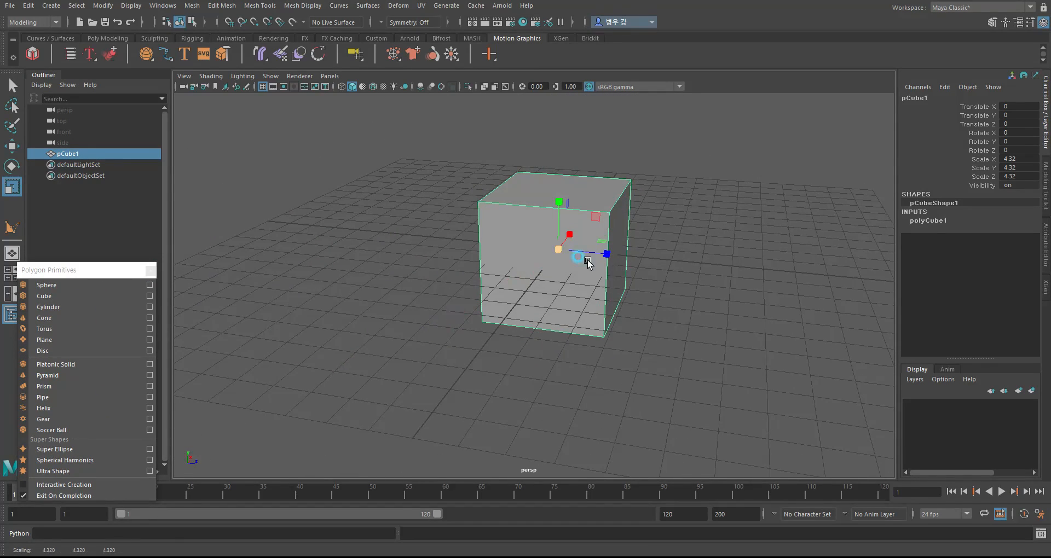
{"action": "left_click_drag", "start_coordinate": [680, 265], "coordinate": [512, 298], "text": "alt"}
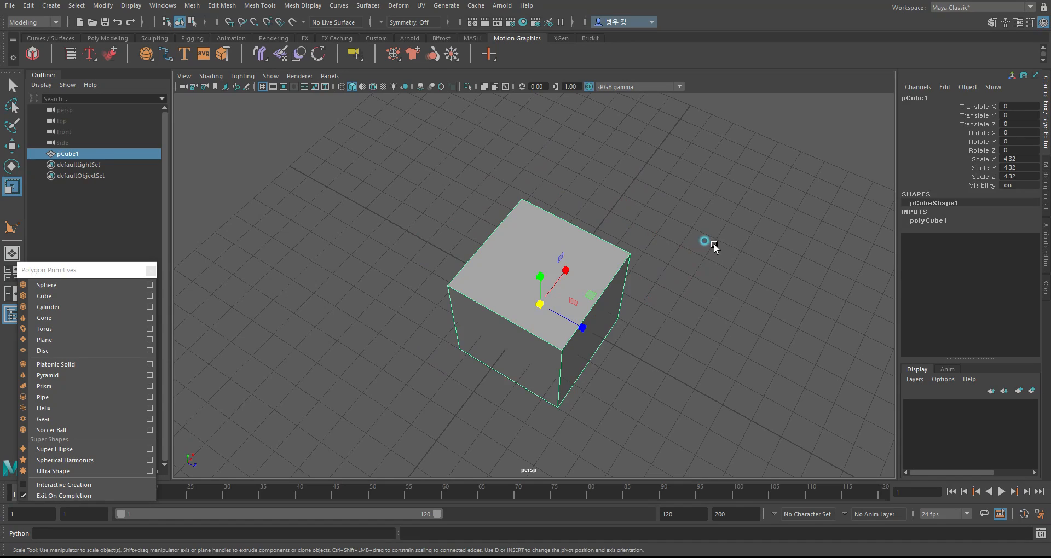
{"action": "left_click_drag", "start_coordinate": [684, 248], "coordinate": [603, 286], "text": "alt"}
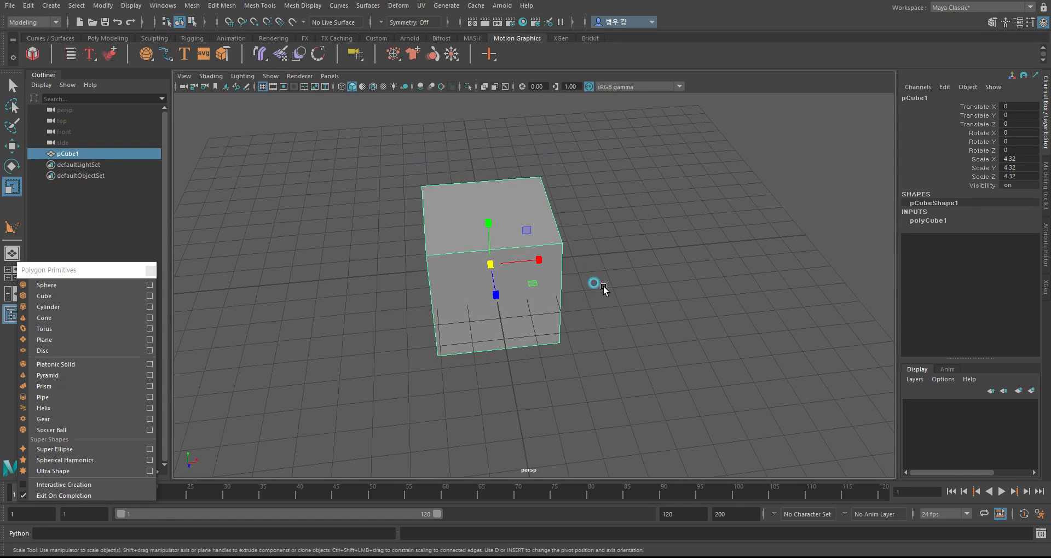
{"action": "left_click_drag", "start_coordinate": [499, 286], "coordinate": [535, 225], "text": "alt"}
{"action": "right_click", "coordinate": [531, 236]}
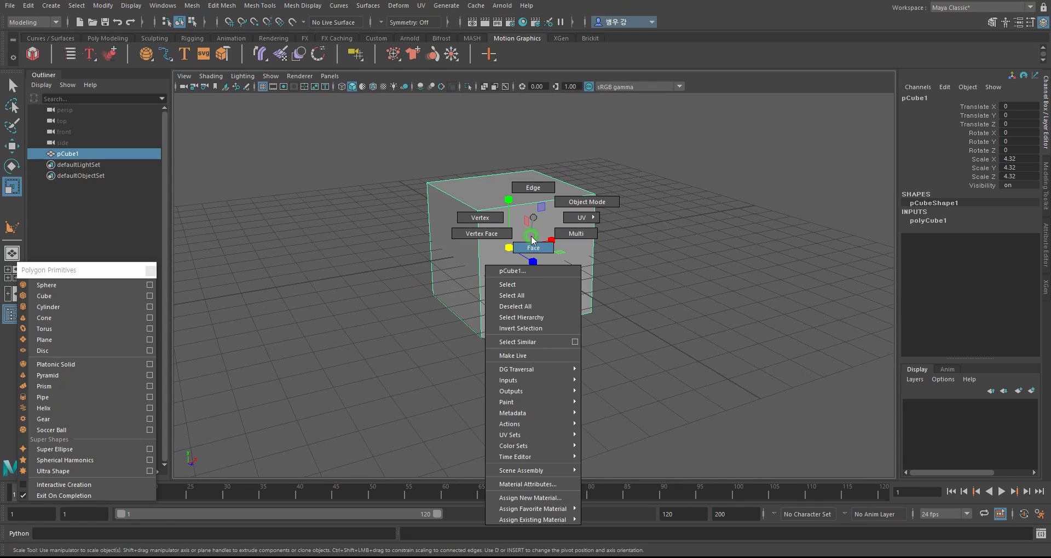
{"action": "right_click_drag", "start_coordinate": [535, 220], "coordinate": [535, 216]}
{"action": "left_click_drag", "start_coordinate": [487, 238], "coordinate": [541, 246], "text": "alt"}
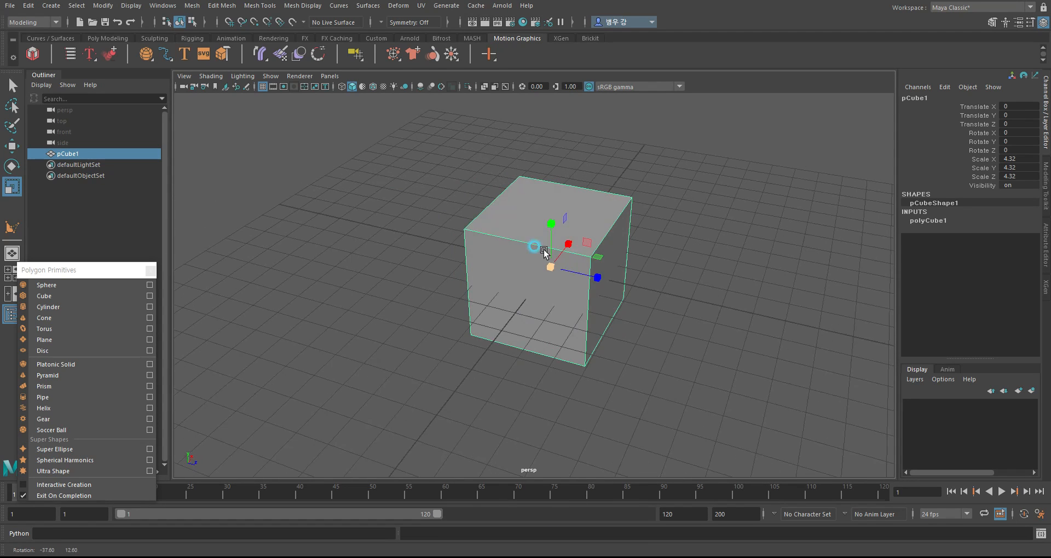
- Try to move one upper corner vertex of the cube in vertex mode
{"action": "right_click_drag", "start_coordinate": [458, 234], "coordinate": [457, 234]}
{"action": "left_click_drag", "start_coordinate": [449, 217], "coordinate": [527, 232]}
{"action": "key", "text": "w"}
{"action": "key", "text": "ctrl+z"}
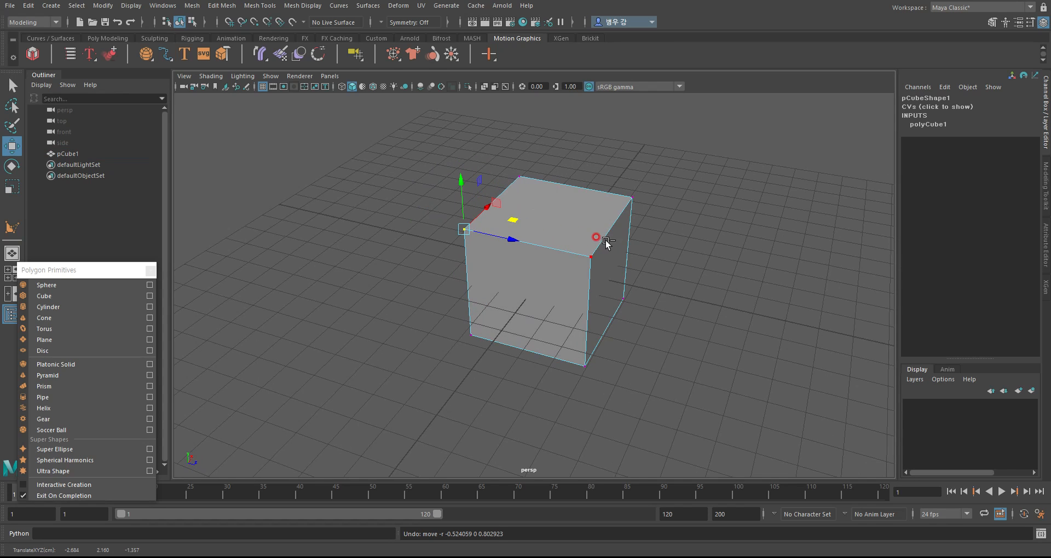
{"action": "left_click_drag", "start_coordinate": [605, 263], "coordinate": [594, 289], "text": "alt"}
{"action": "key", "text": "F8"}
{"action": "key", "text": "F8"}
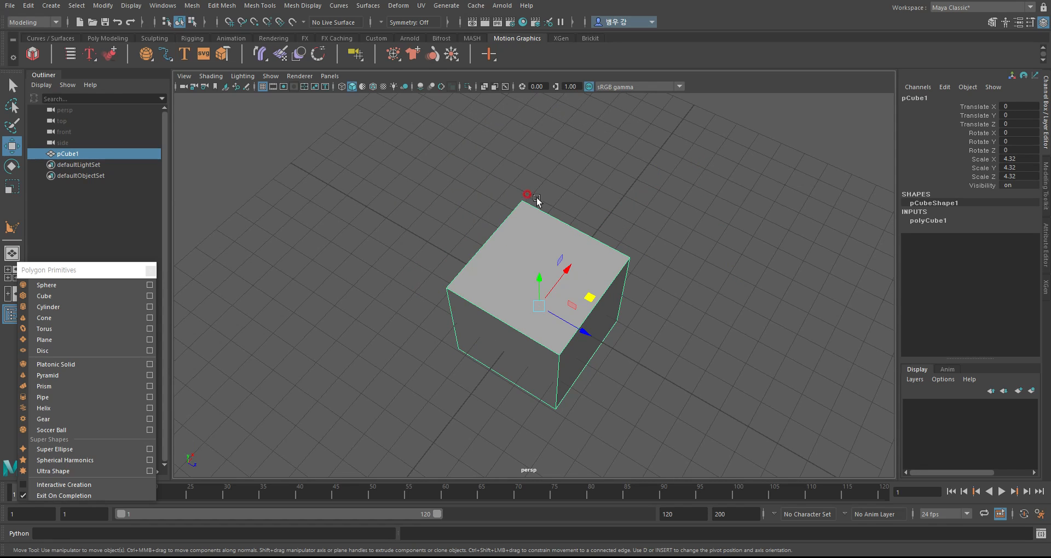
{"action": "left_click_drag", "start_coordinate": [454, 298], "coordinate": [547, 302], "text": "alt"}
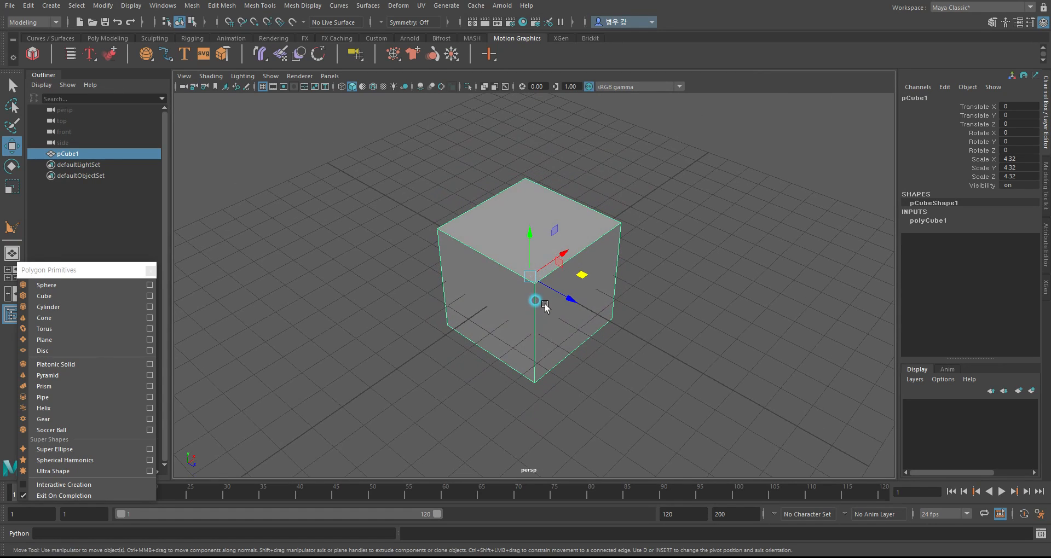
- Triangulate the cube's mesh
{"action": "left_click", "coordinate": [681, 224]}
{"action": "left_click", "coordinate": [541, 219]}
{"action": "left_click", "coordinate": [155, 7]}
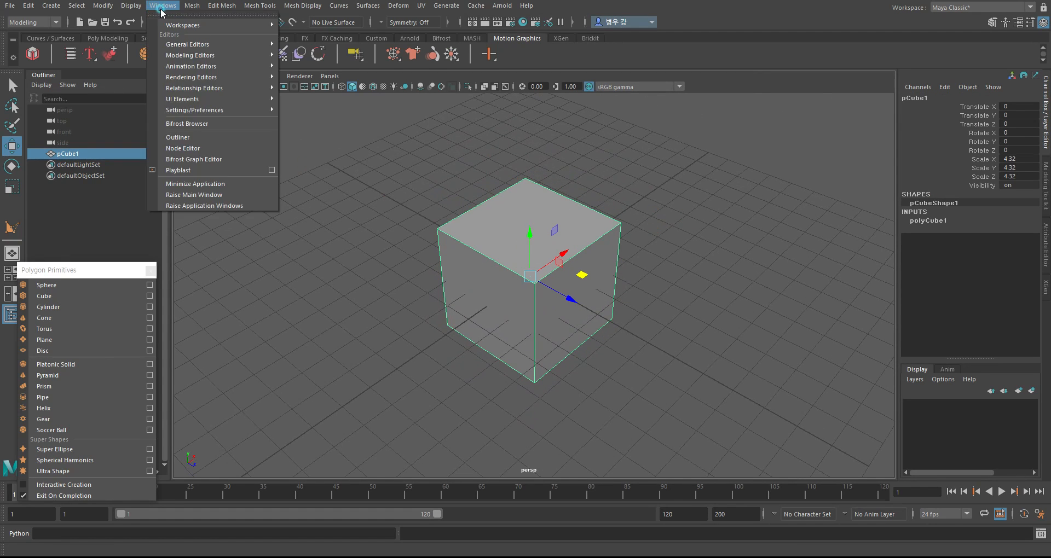
{"action": "left_click", "coordinate": [195, 5]}
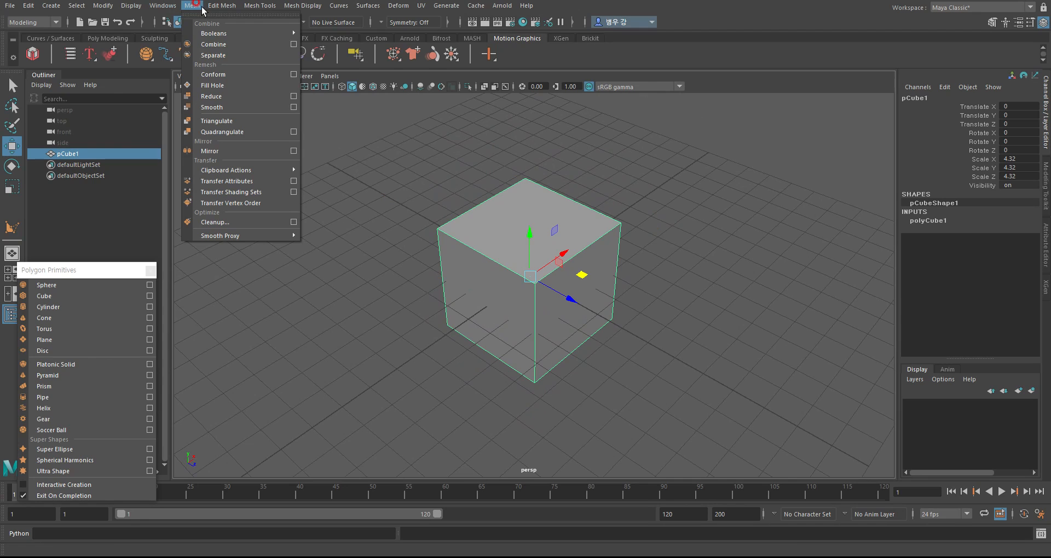
{"action": "left_click", "coordinate": [222, 122]}
- Inspect the diagonal edges of the triangulated cube from several angles, deselected and selected
{"action": "left_click_drag", "start_coordinate": [583, 244], "coordinate": [543, 301], "text": "alt"}
{"action": "left_click", "coordinate": [658, 259]}
{"action": "left_click_drag", "start_coordinate": [578, 337], "coordinate": [537, 280], "text": "alt"}
{"action": "left_click", "coordinate": [508, 254]}
{"action": "left_click_drag", "start_coordinate": [475, 302], "coordinate": [534, 289], "text": "alt"}
{"action": "left_click_drag", "start_coordinate": [482, 331], "coordinate": [561, 296], "text": "alt"}
{"action": "right_click_drag", "start_coordinate": [560, 295], "coordinate": [504, 277], "text": "alt"}
{"action": "middle_click_drag", "start_coordinate": [565, 277], "coordinate": [486, 272], "text": "alt"}
{"action": "left_click_drag", "start_coordinate": [582, 296], "coordinate": [539, 304], "text": "alt"}
{"action": "right_click_drag", "start_coordinate": [539, 304], "coordinate": [481, 300], "text": "alt"}
{"action": "left_click_drag", "start_coordinate": [481, 300], "coordinate": [448, 295], "text": "alt"}
{"action": "right_click_drag", "start_coordinate": [449, 295], "coordinate": [446, 244], "text": "alt"}
{"action": "left_click_drag", "start_coordinate": [446, 244], "coordinate": [460, 270], "text": "alt"}
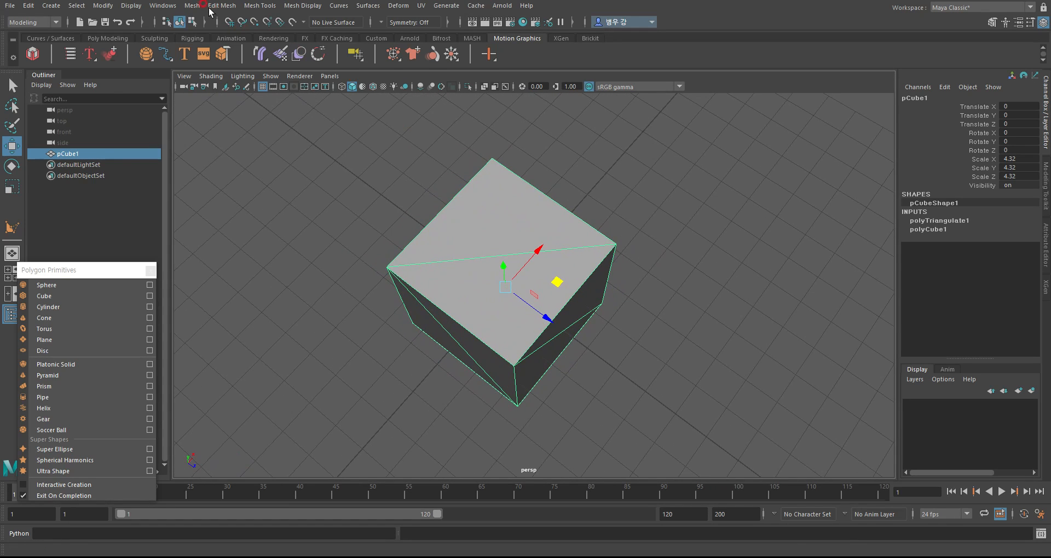
- Quadrangulate the triangulated cube to turn its faces back into quads
{"action": "left_click", "coordinate": [192, 5]}
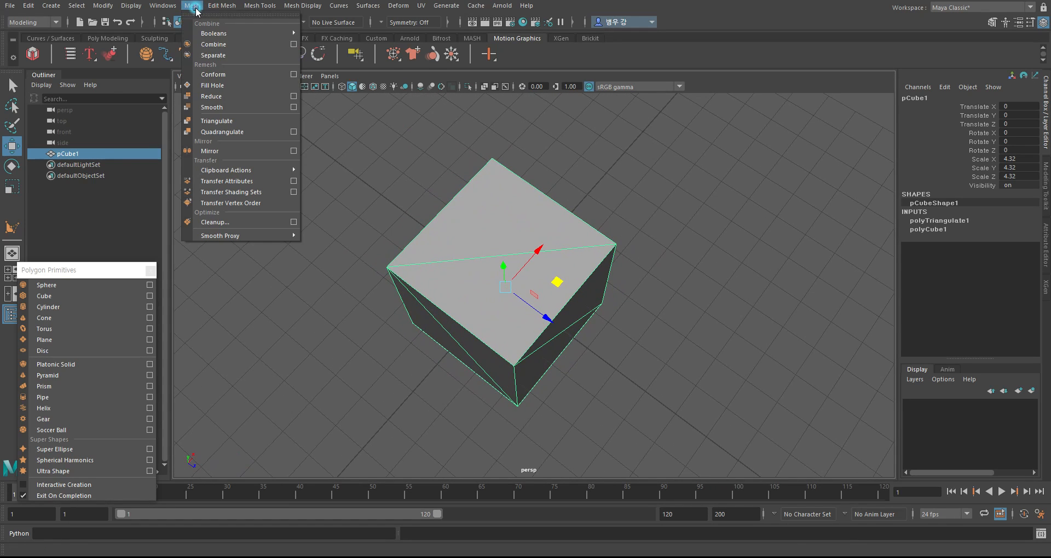
{"action": "left_click", "coordinate": [232, 133]}
{"action": "left_click", "coordinate": [665, 241]}
{"action": "left_click_drag", "start_coordinate": [631, 290], "coordinate": [556, 251], "text": "alt"}
{"action": "left_click", "coordinate": [566, 216]}
{"action": "left_click_drag", "start_coordinate": [664, 288], "coordinate": [625, 297], "text": "alt"}
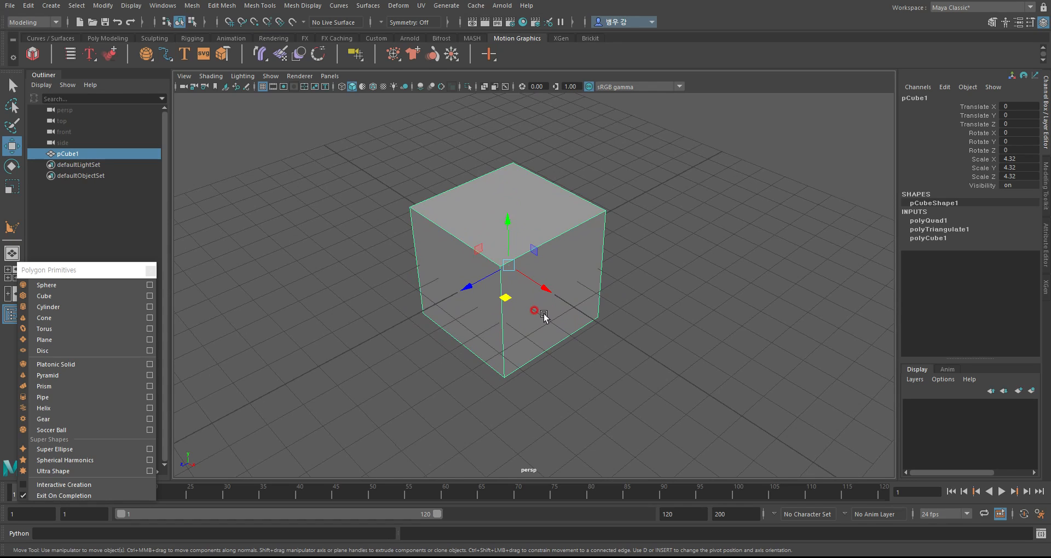
{"action": "mouse_move", "coordinate": [473, 331]}
{"action": "left_mouse_down", "text": "alt"}
{"action": "mouse_move", "coordinate": [478, 352]}
{"action": "mouse_move", "coordinate": [482, 343]}
{"action": "left_mouse_up", "text": "alt"}
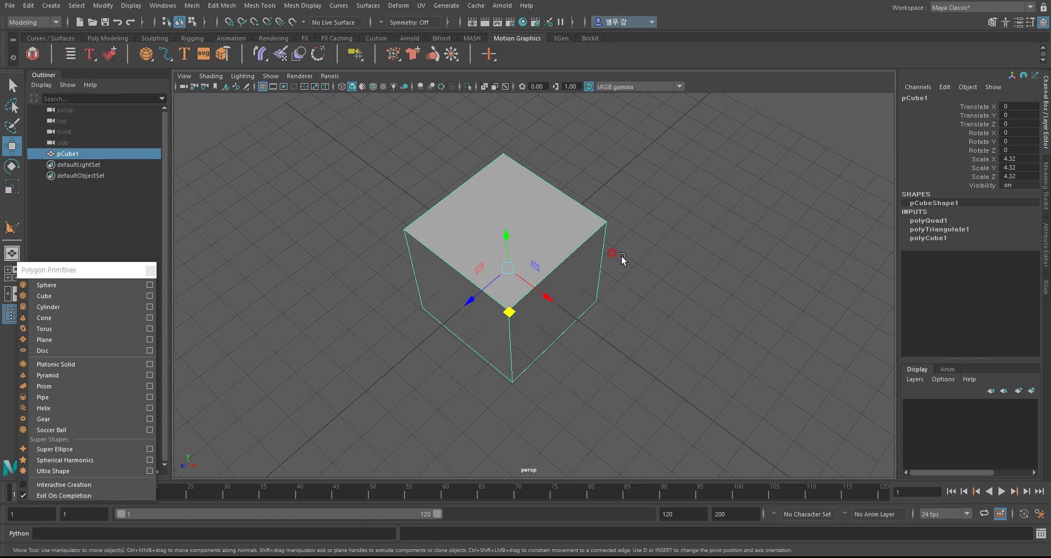
- Delete the cube and create a polygon sphere at the centre of the grid
{"action": "left_click", "coordinate": [654, 298]}
{"action": "left_click", "coordinate": [513, 253]}
{"action": "key", "text": "Delete"}
{"action": "left_click", "coordinate": [49, 286]}
{"action": "right_click_drag", "start_coordinate": [597, 317], "coordinate": [461, 288], "text": "alt"}
{"action": "left_click_drag", "start_coordinate": [459, 287], "coordinate": [508, 257], "text": "alt"}
{"action": "right_click_drag", "start_coordinate": [508, 263], "coordinate": [596, 290], "text": "alt"}
- Scale the sphere uniformly to about 4.293
{"action": "key", "text": "r"}
{"action": "left_click_drag", "start_coordinate": [507, 269], "coordinate": [689, 283]}
{"action": "right_click_drag", "start_coordinate": [689, 282], "coordinate": [510, 273], "text": "alt"}
{"action": "left_click_drag", "start_coordinate": [510, 273], "coordinate": [331, 220], "text": "alt"}
{"action": "left_click", "coordinate": [330, 220]}
{"action": "left_click_drag", "start_coordinate": [552, 298], "coordinate": [646, 249], "text": "alt"}
{"action": "left_click", "coordinate": [583, 271]}
{"action": "mouse_move", "coordinate": [583, 271]}
{"action": "left_mouse_down", "text": "alt"}
{"action": "mouse_move", "coordinate": [584, 338]}
{"action": "mouse_move", "coordinate": [585, 282]}
{"action": "left_mouse_up", "text": "alt"}
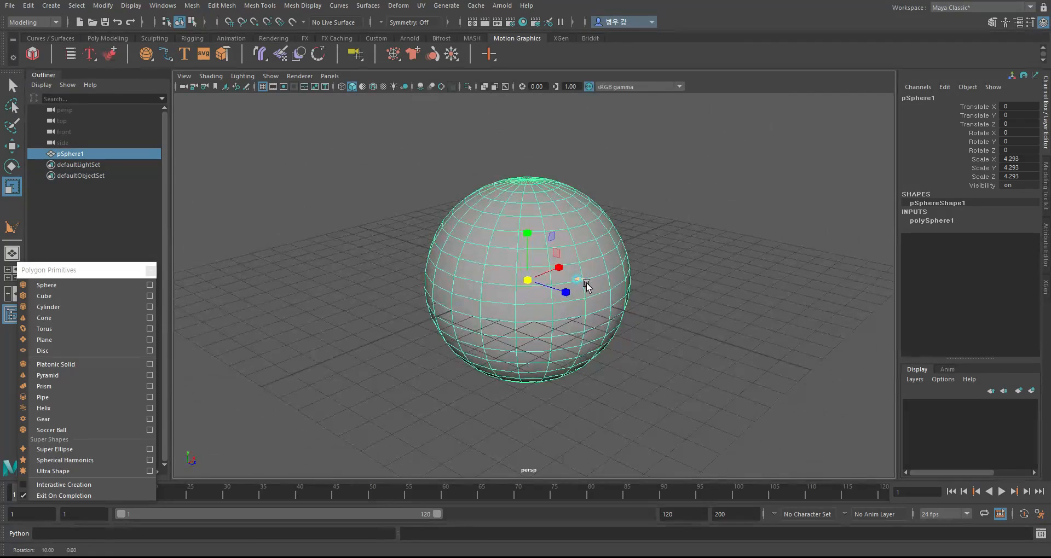
- Switch the sphere to face selection and pick several side faces one after another
{"action": "right_click", "coordinate": [485, 244]}
{"action": "left_click", "coordinate": [485, 273]}
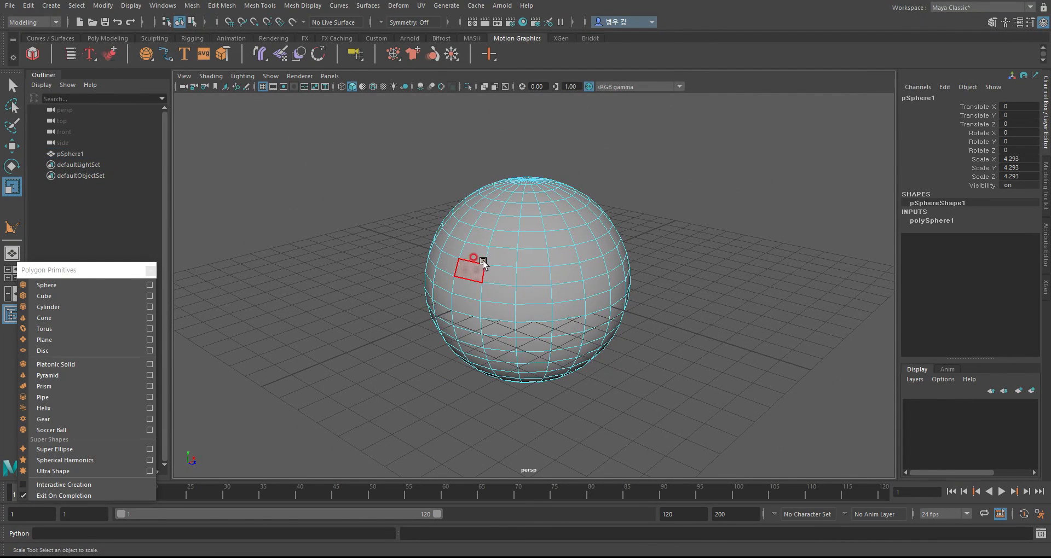
{"action": "left_click", "coordinate": [484, 236]}
{"action": "left_click", "coordinate": [531, 240]}
{"action": "left_click", "coordinate": [560, 259]}
- Extrude a single face on the sphere's side outward by about 1.037 and return to object selection
{"action": "left_click_drag", "start_coordinate": [523, 280], "coordinate": [563, 303], "text": "alt"}
{"action": "right_click_drag", "start_coordinate": [563, 303], "coordinate": [665, 287], "text": "alt"}
{"action": "left_click", "coordinate": [609, 269]}
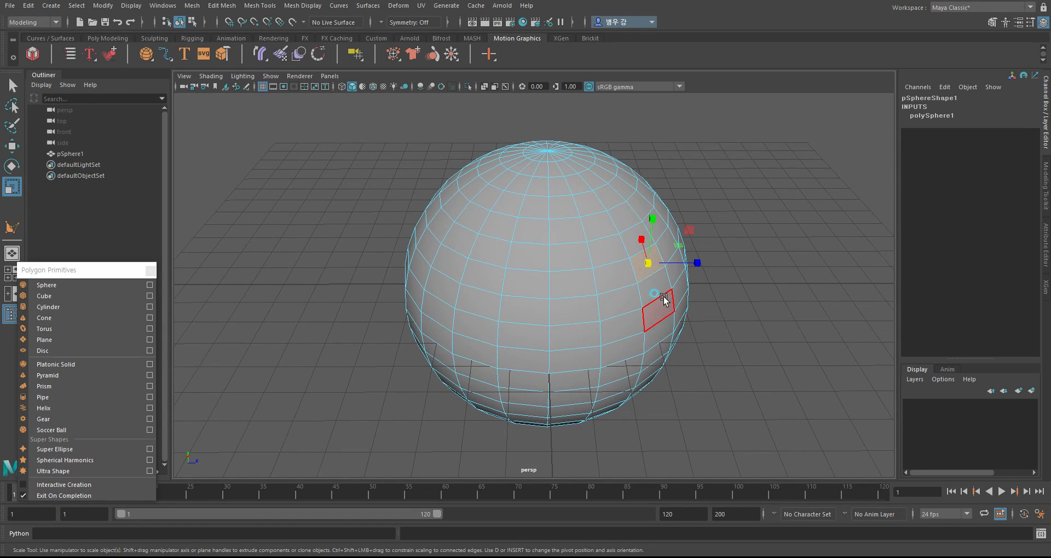
{"action": "left_click_drag", "start_coordinate": [664, 312], "coordinate": [525, 258], "text": "alt"}
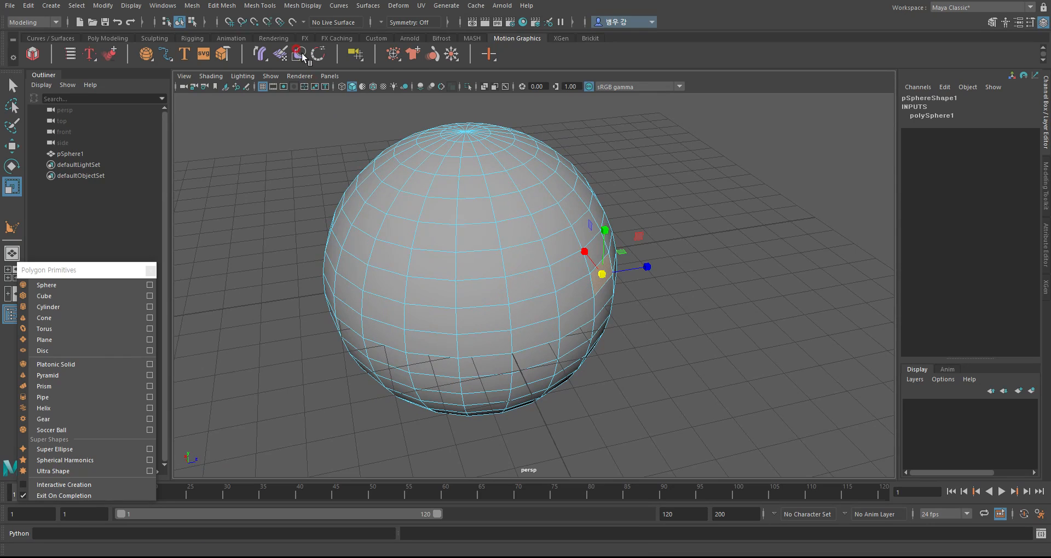
{"action": "left_click", "coordinate": [222, 5]}
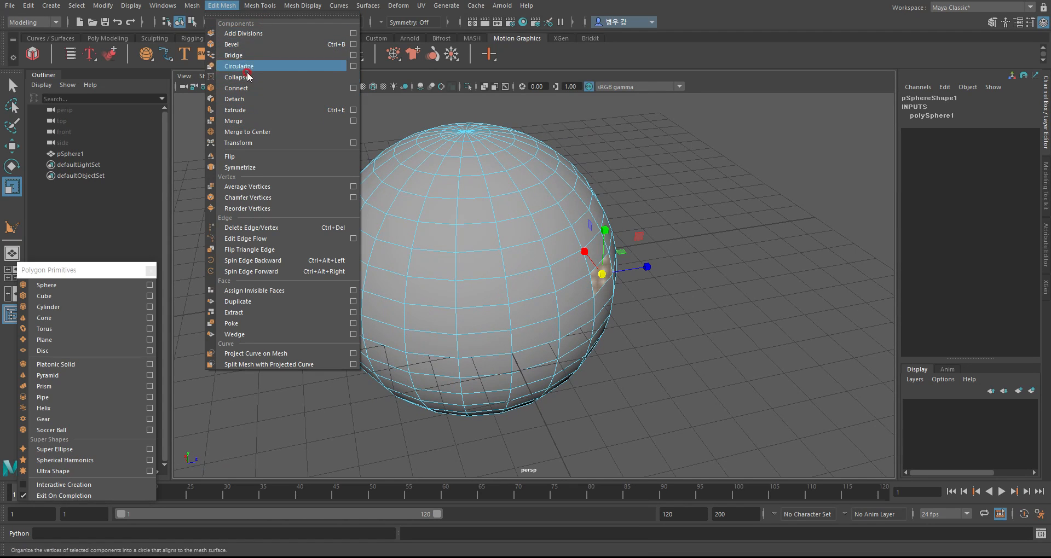
{"action": "left_click", "coordinate": [235, 110]}
{"action": "left_click_drag", "start_coordinate": [641, 235], "coordinate": [694, 232]}
{"action": "right_click_drag", "start_coordinate": [665, 252], "coordinate": [579, 277], "text": "alt"}
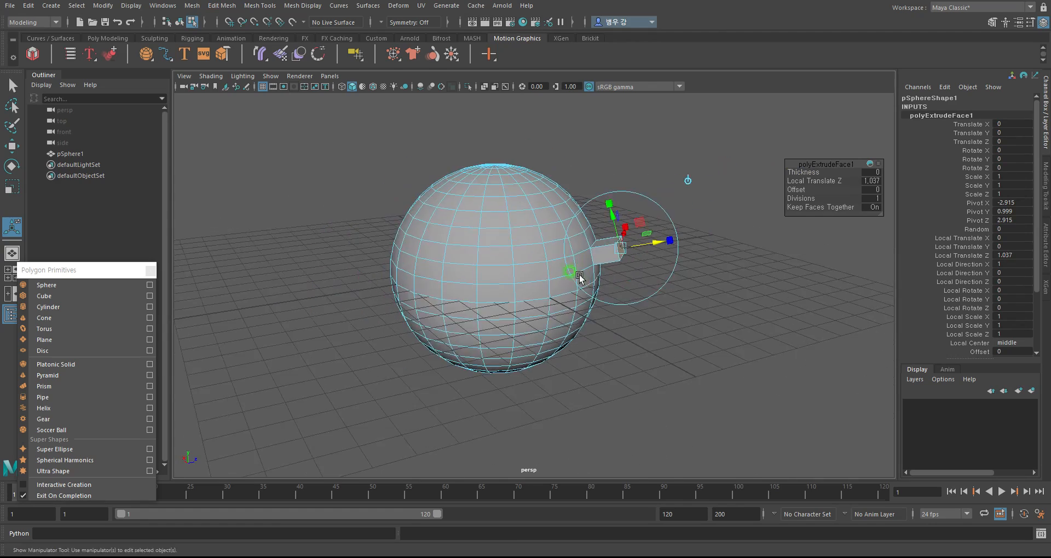
{"action": "left_click_drag", "start_coordinate": [579, 277], "coordinate": [502, 295], "text": "alt"}
{"action": "key", "text": "q"}
{"action": "key", "text": "F8"}
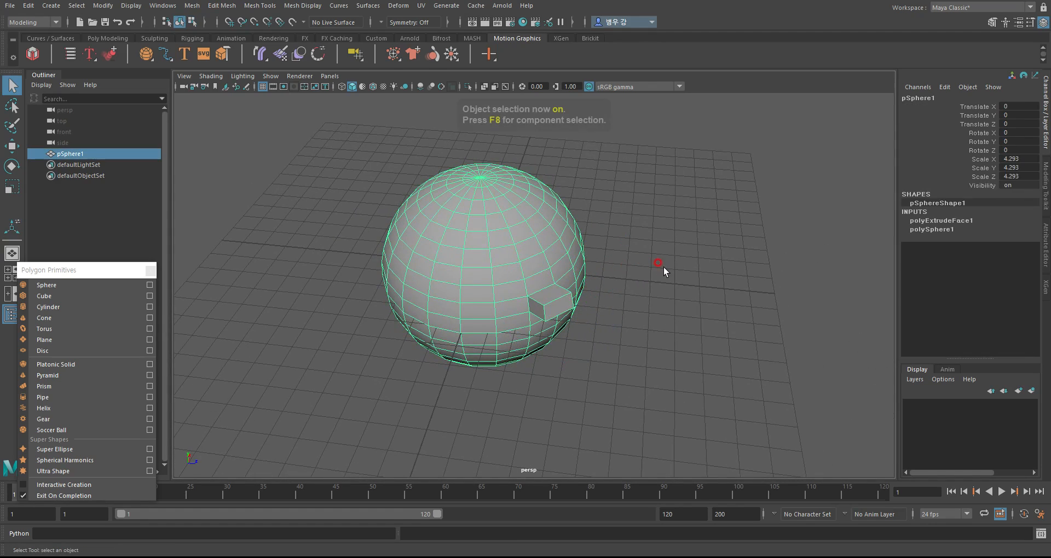
- Examine the extruded face on the sphere's side from several angles and distances
{"action": "left_click", "coordinate": [664, 265]}
{"action": "left_click", "coordinate": [520, 266]}
{"action": "left_click_drag", "start_coordinate": [537, 281], "coordinate": [506, 255], "text": "alt"}
{"action": "right_click_drag", "start_coordinate": [433, 247], "coordinate": [649, 249], "text": "alt"}
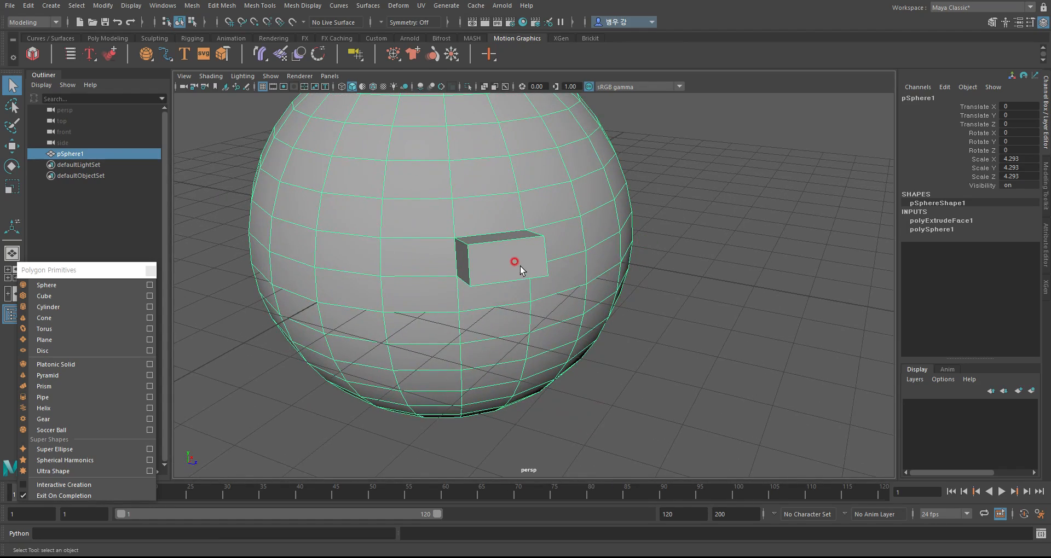
{"action": "left_click_drag", "start_coordinate": [476, 253], "coordinate": [694, 250], "text": "alt"}
{"action": "left_click_drag", "start_coordinate": [693, 211], "coordinate": [549, 232], "text": "alt"}
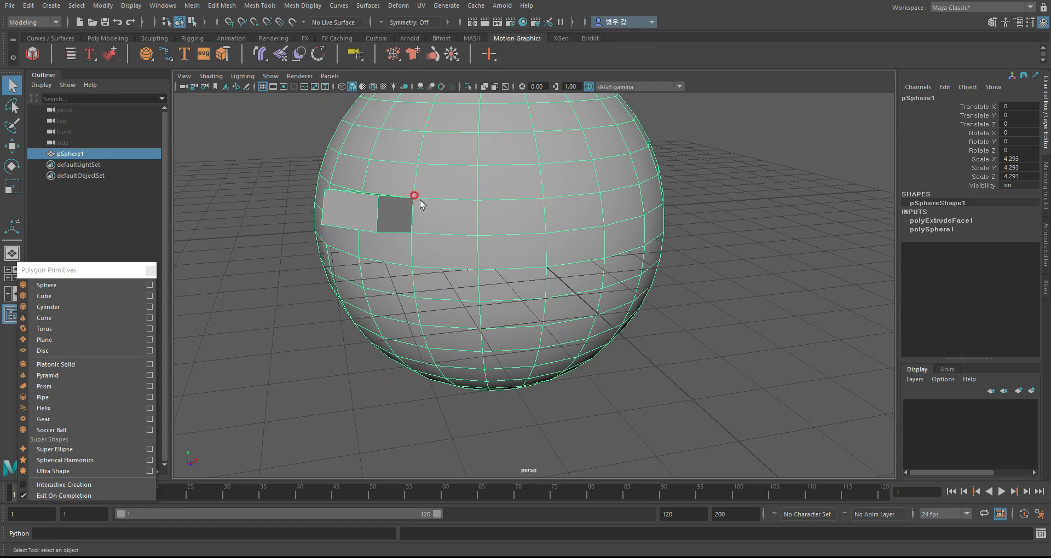
{"action": "left_click", "coordinate": [737, 233]}
{"action": "left_click_drag", "start_coordinate": [462, 224], "coordinate": [511, 283], "text": "alt"}
{"action": "left_click_drag", "start_coordinate": [371, 346], "coordinate": [544, 318], "text": "alt"}
{"action": "left_click", "coordinate": [577, 252]}
{"action": "middle_click_drag", "start_coordinate": [651, 220], "coordinate": [601, 241], "text": "alt"}
{"action": "scroll", "coordinate": [555, 277], "scroll_direction": "down", "scroll_amount": 3}
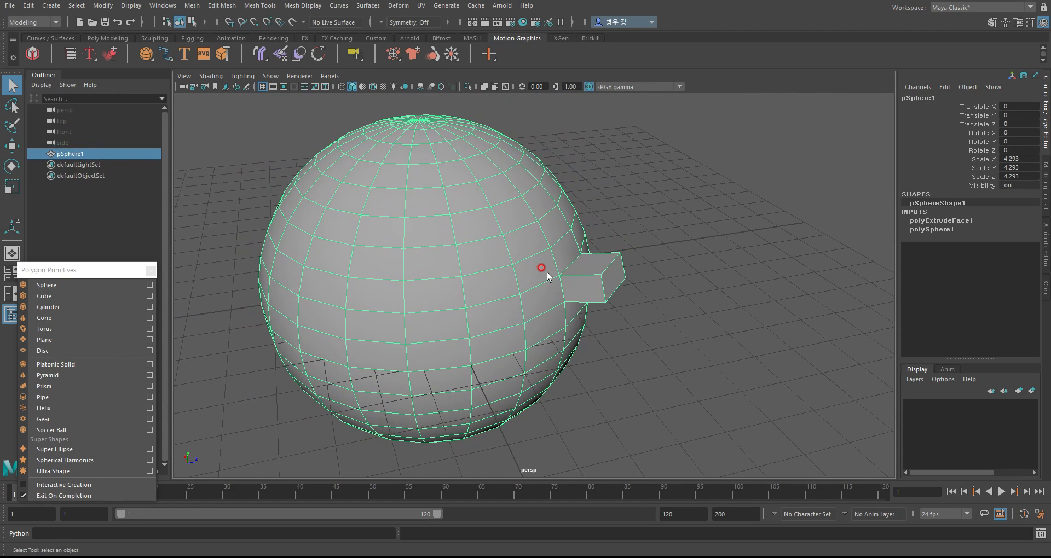
{"action": "mouse_move", "coordinate": [668, 285]}
{"action": "left_mouse_down", "text": "alt"}
{"action": "mouse_move", "coordinate": [603, 229]}
{"action": "mouse_move", "coordinate": [598, 265]}
{"action": "mouse_move", "coordinate": [685, 276]}
{"action": "left_mouse_up", "text": "alt"}
{"action": "left_click", "coordinate": [711, 283]}
{"action": "scroll", "coordinate": [500, 291], "scroll_direction": "down", "scroll_amount": 3}
{"action": "left_click_drag", "start_coordinate": [501, 291], "coordinate": [516, 316], "text": "alt"}
{"action": "left_click", "coordinate": [528, 287]}
{"action": "left_click_drag", "start_coordinate": [614, 323], "coordinate": [603, 270], "text": "alt"}
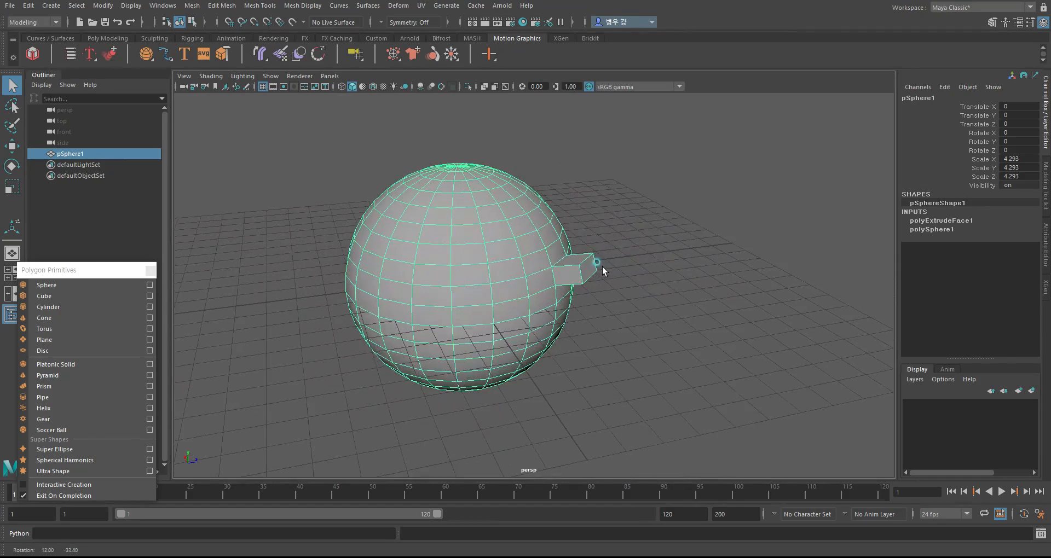
- Switch the sphere to face selection and select a block of adjacent side faces plus a few separate ones
{"action": "left_click_drag", "start_coordinate": [537, 279], "coordinate": [482, 273], "text": "alt"}
{"action": "right_click_drag", "start_coordinate": [481, 273], "coordinate": [469, 286]}
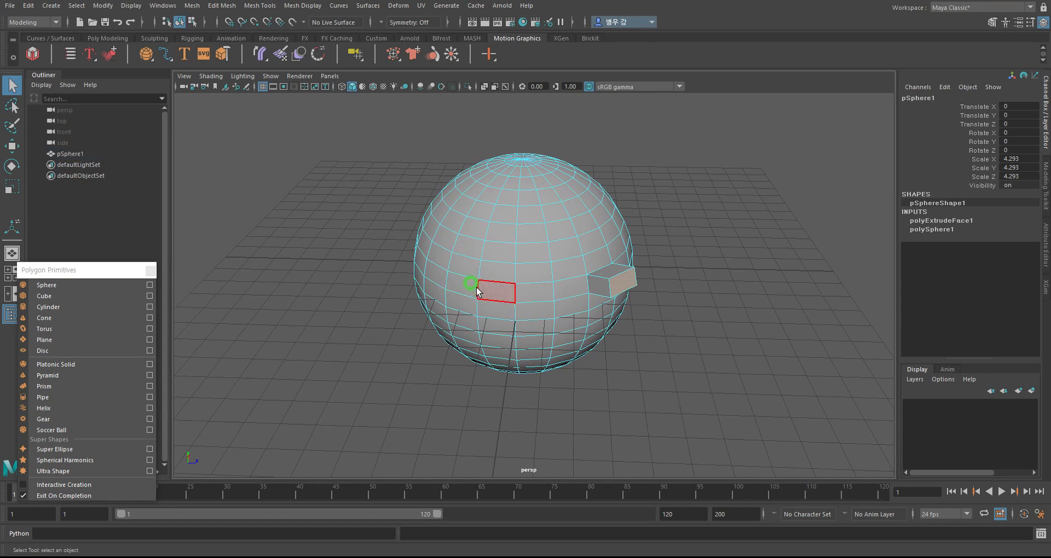
{"action": "left_click", "coordinate": [451, 293]}
{"action": "left_click", "coordinate": [491, 309], "text": "shift"}
{"action": "left_click", "coordinate": [495, 291], "text": "shift"}
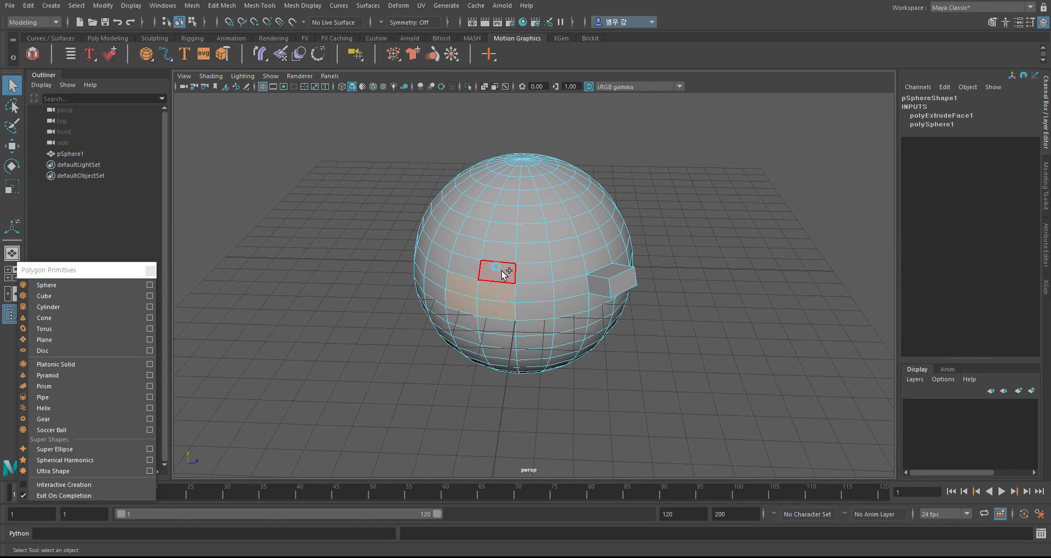
{"action": "left_click_drag", "start_coordinate": [480, 309], "coordinate": [496, 299], "text": "alt"}
{"action": "left_click", "coordinate": [483, 302], "text": "shift"}
{"action": "left_click", "coordinate": [524, 301], "text": "shift"}
{"action": "left_click", "coordinate": [493, 299], "text": "shift"}
{"action": "left_click_drag", "start_coordinate": [497, 241], "coordinate": [545, 267], "text": "alt"}
- Extrude the selected faces outward by about 3.497 with Keep Faces Together off, and return to the Select tool
{"action": "key", "text": "ctrl+e"}
{"action": "scroll", "coordinate": [495, 293], "scroll_direction": "down", "scroll_amount": 2}
{"action": "left_click_drag", "start_coordinate": [484, 298], "coordinate": [404, 304], "text": "alt"}
{"action": "left_click_drag", "start_coordinate": [419, 307], "coordinate": [440, 219], "text": "alt"}
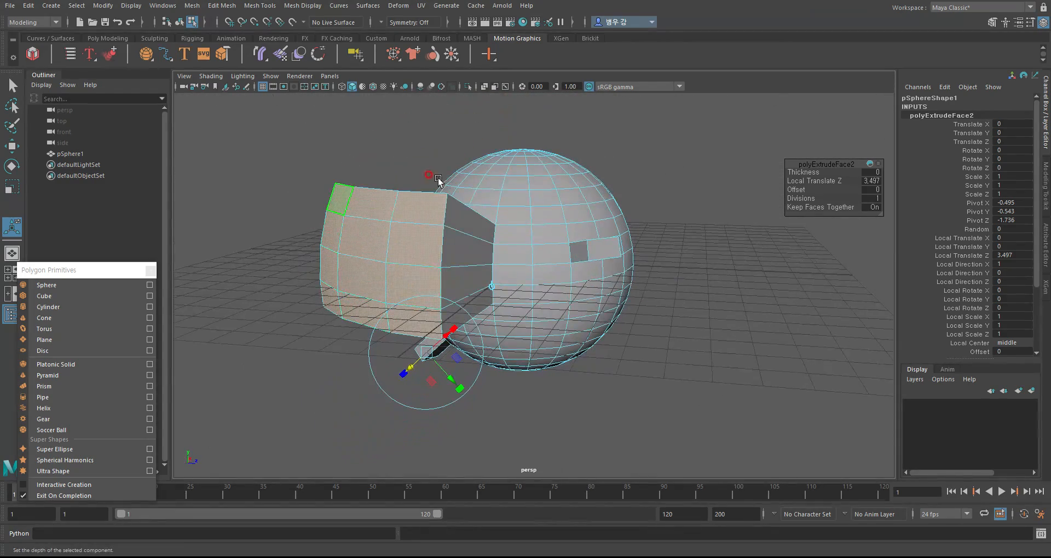
{"action": "left_click", "coordinate": [875, 207]}
{"action": "left_click_drag", "start_coordinate": [448, 295], "coordinate": [566, 270], "text": "alt"}
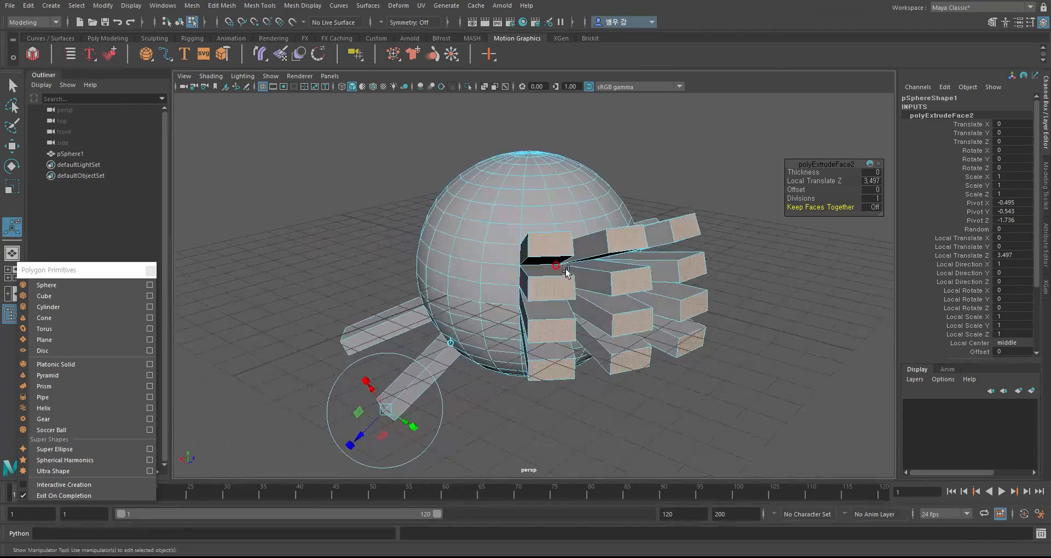
{"action": "left_click", "coordinate": [793, 342]}
{"action": "left_click_drag", "start_coordinate": [792, 343], "coordinate": [768, 217], "text": "alt"}
{"action": "key", "text": "q"}
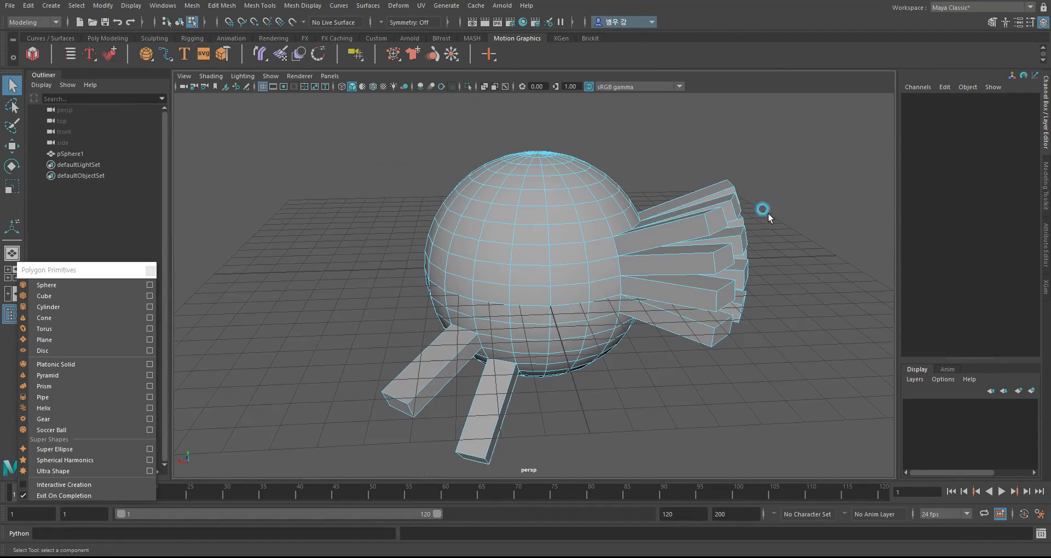
- Select the outer ends of the clustered extrusions and scale them closer together, leaving nothing selected
{"action": "left_click_drag", "start_coordinate": [804, 350], "coordinate": [685, 172]}
{"action": "left_click_drag", "start_coordinate": [686, 173], "coordinate": [700, 210], "text": "alt"}
{"action": "key", "text": "ctrl+z"}
{"action": "key", "text": "ctrl+z"}
{"action": "left_click_drag", "start_coordinate": [678, 349], "coordinate": [535, 207], "text": "alt"}
{"action": "key", "text": "r"}
{"action": "left_click_drag", "start_coordinate": [427, 273], "coordinate": [476, 263]}
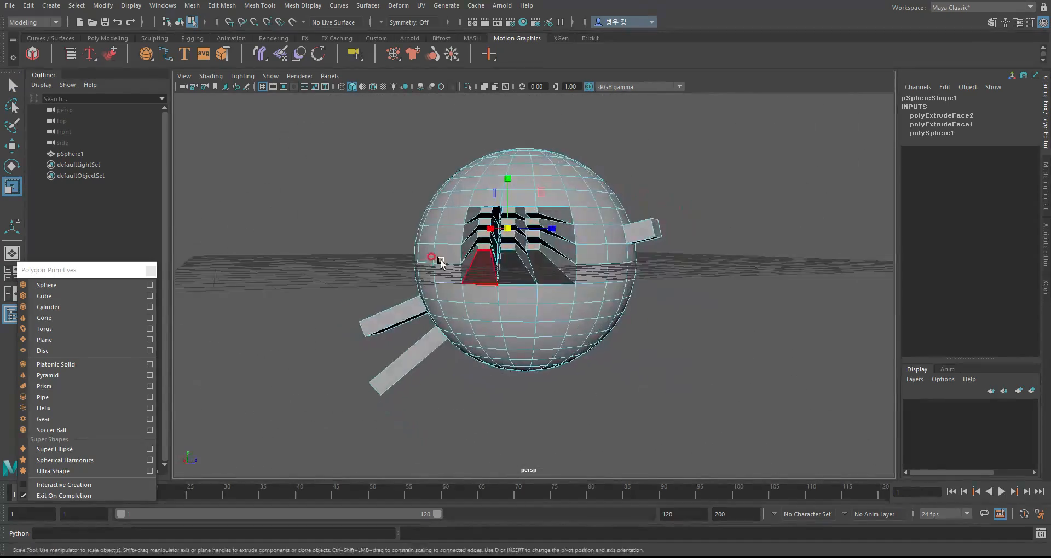
{"action": "left_click", "coordinate": [370, 246]}
{"action": "left_click_drag", "start_coordinate": [547, 227], "coordinate": [527, 208], "text": "alt"}
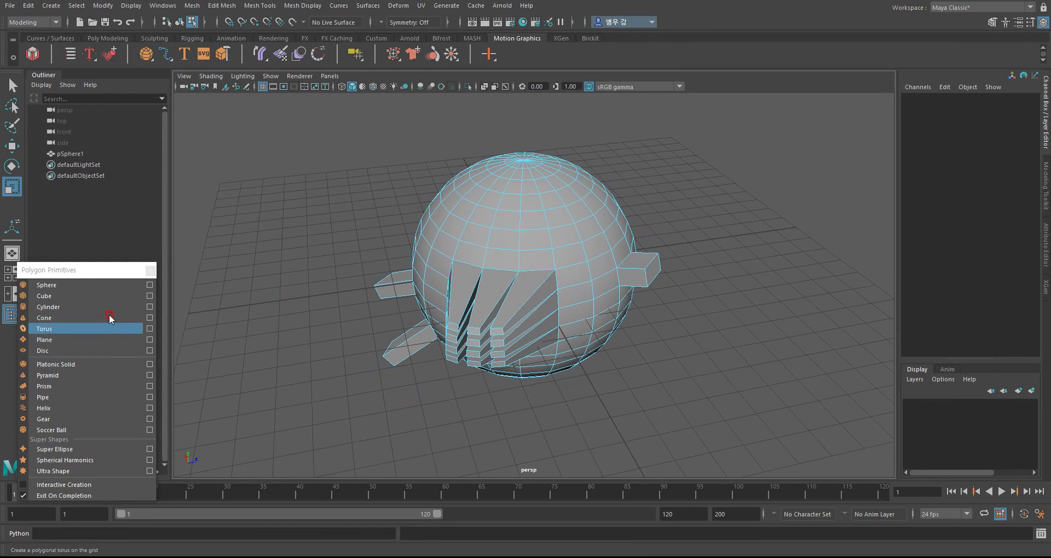
{"action": "left_click", "coordinate": [68, 296]}
{"action": "left_click_drag", "start_coordinate": [372, 309], "coordinate": [428, 250], "text": "alt"}
{"action": "key", "text": "Delete"}
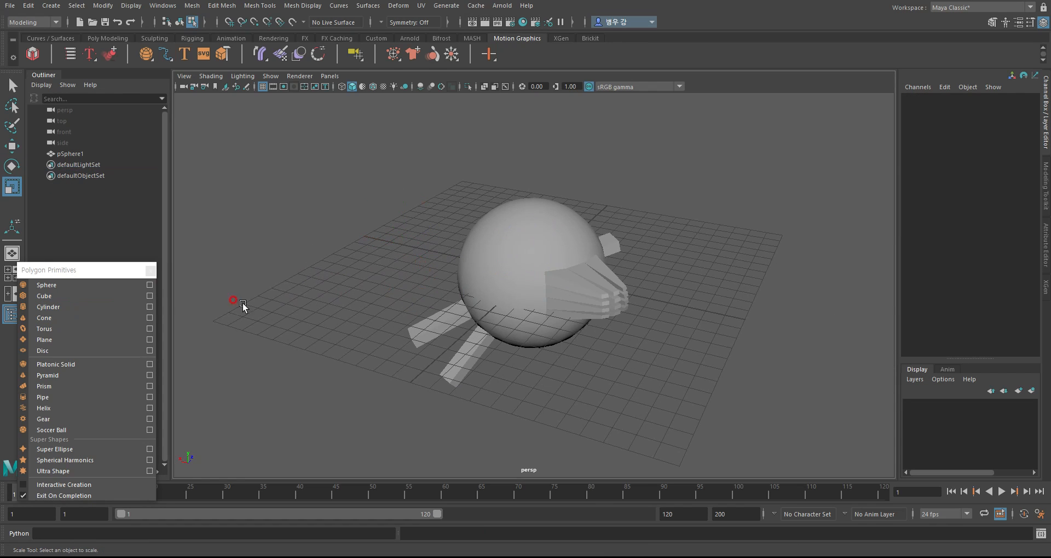
- Create a polygon cone and move it beside the sphere to about 6.865 in X
{"action": "left_click", "coordinate": [45, 318]}
{"action": "key", "text": "w"}
{"action": "mouse_move", "coordinate": [418, 294]}
{"action": "left_mouse_down", "text": "alt"}
{"action": "mouse_move", "coordinate": [520, 279]}
{"action": "mouse_move", "coordinate": [362, 298]}
{"action": "mouse_move", "coordinate": [448, 279]}
{"action": "mouse_move", "coordinate": [428, 300]}
{"action": "left_mouse_up", "text": "alt"}
{"action": "right_click_drag", "start_coordinate": [428, 300], "coordinate": [503, 279], "text": "alt"}
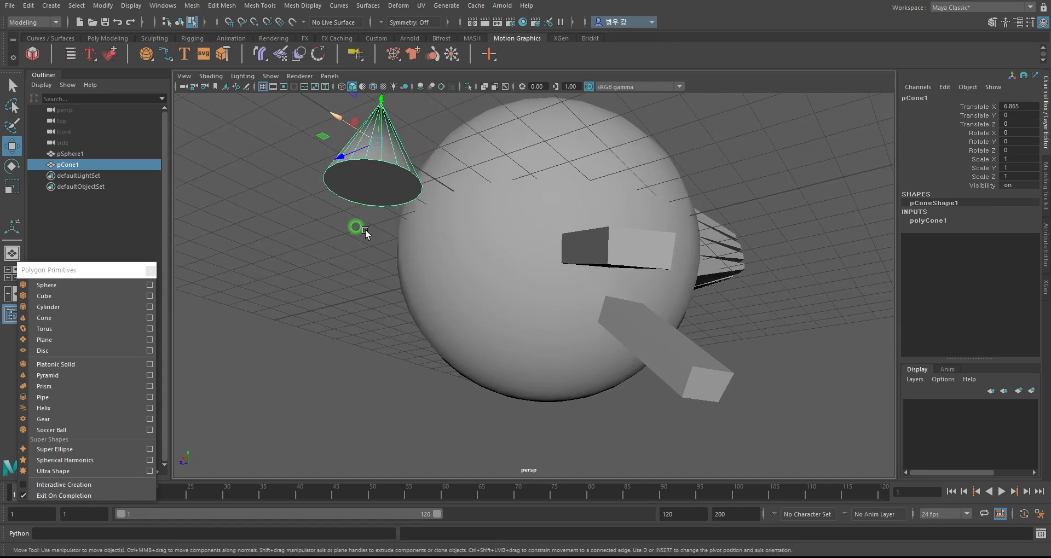
{"action": "middle_click_drag", "start_coordinate": [382, 229], "coordinate": [462, 310], "text": "alt"}
- Enlarge the cone uniformly with the Scale tool
{"action": "left_click_drag", "start_coordinate": [462, 310], "coordinate": [484, 350], "text": "alt"}
{"action": "right_click_drag", "start_coordinate": [460, 312], "coordinate": [493, 350], "text": "alt"}
{"action": "key", "text": "e"}
{"action": "left_click_drag", "start_coordinate": [549, 359], "coordinate": [317, 289], "text": "alt"}
{"action": "key", "text": "r"}
- Create a polygon cylinder and move it past the cone to about 11.747 in X
{"action": "left_click", "coordinate": [83, 307]}
{"action": "right_click_drag", "start_coordinate": [570, 329], "coordinate": [439, 317], "text": "alt"}
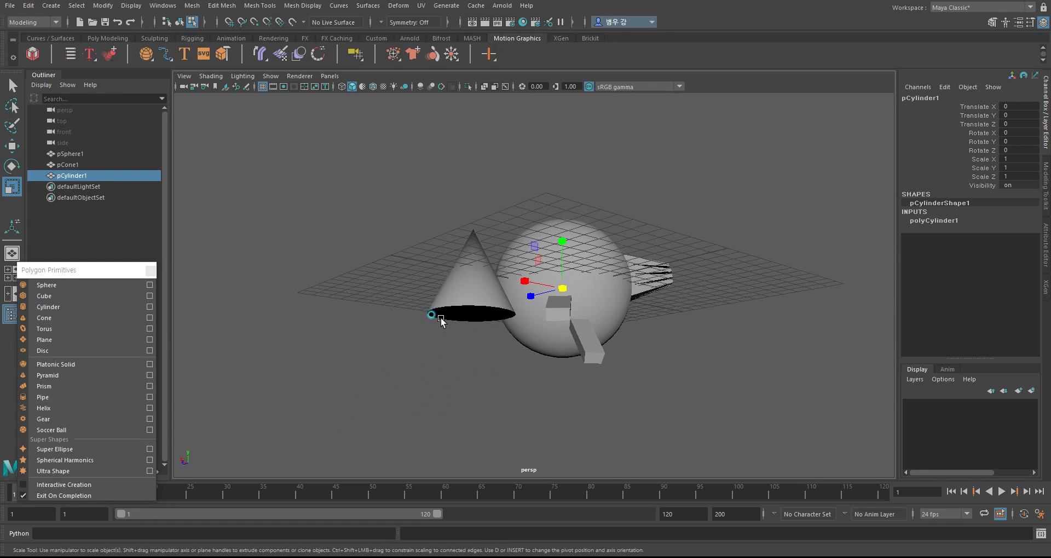
{"action": "left_click_drag", "start_coordinate": [439, 317], "coordinate": [468, 353], "text": "alt"}
{"action": "key", "text": "w"}
{"action": "left_click_drag", "start_coordinate": [519, 294], "coordinate": [321, 304]}
{"action": "left_click_drag", "start_coordinate": [386, 249], "coordinate": [445, 346], "text": "alt"}
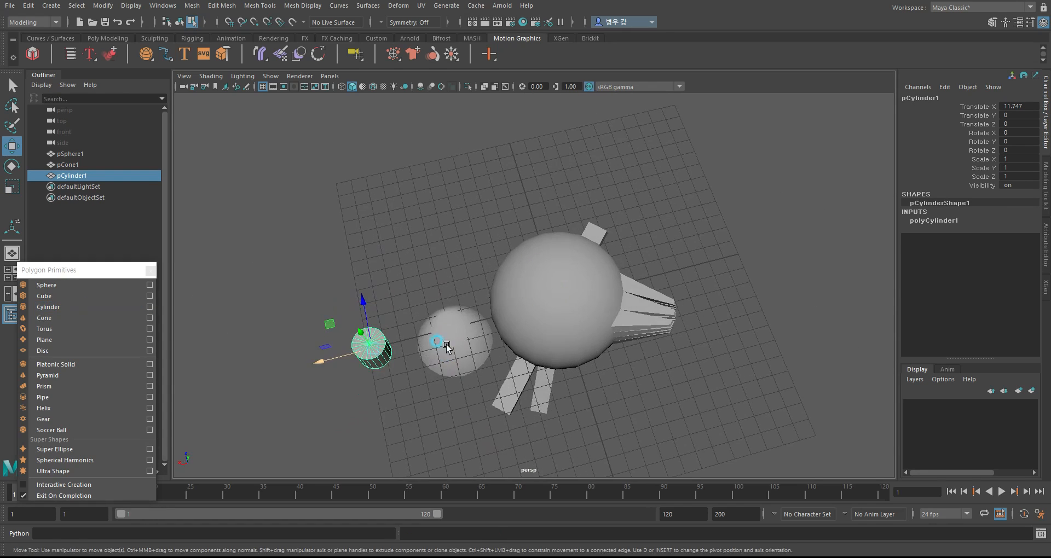
- Scale the cylinder uniformly to about 1.807
{"action": "middle_click_drag", "start_coordinate": [382, 363], "coordinate": [471, 321], "text": "alt"}
{"action": "right_click_drag", "start_coordinate": [471, 321], "coordinate": [546, 341], "text": "alt"}
{"action": "left_click_drag", "start_coordinate": [385, 347], "coordinate": [469, 331], "text": "alt"}
{"action": "key", "text": "r"}
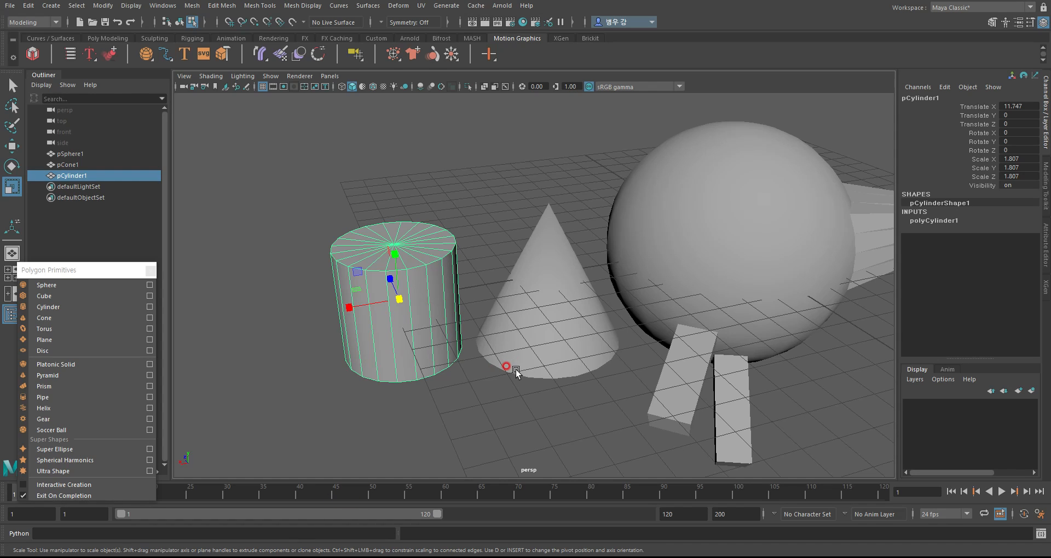
{"action": "mouse_move", "coordinate": [282, 557]}
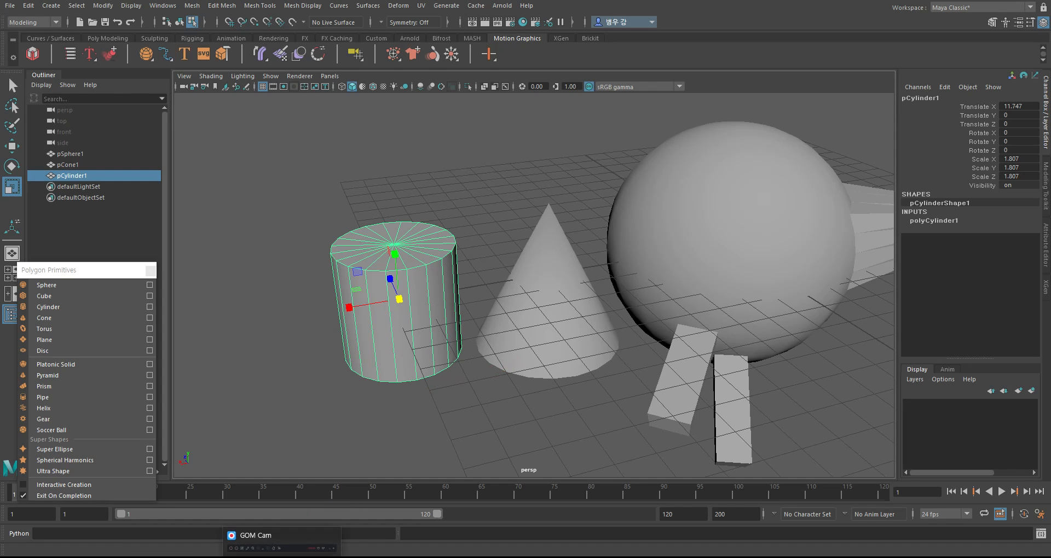